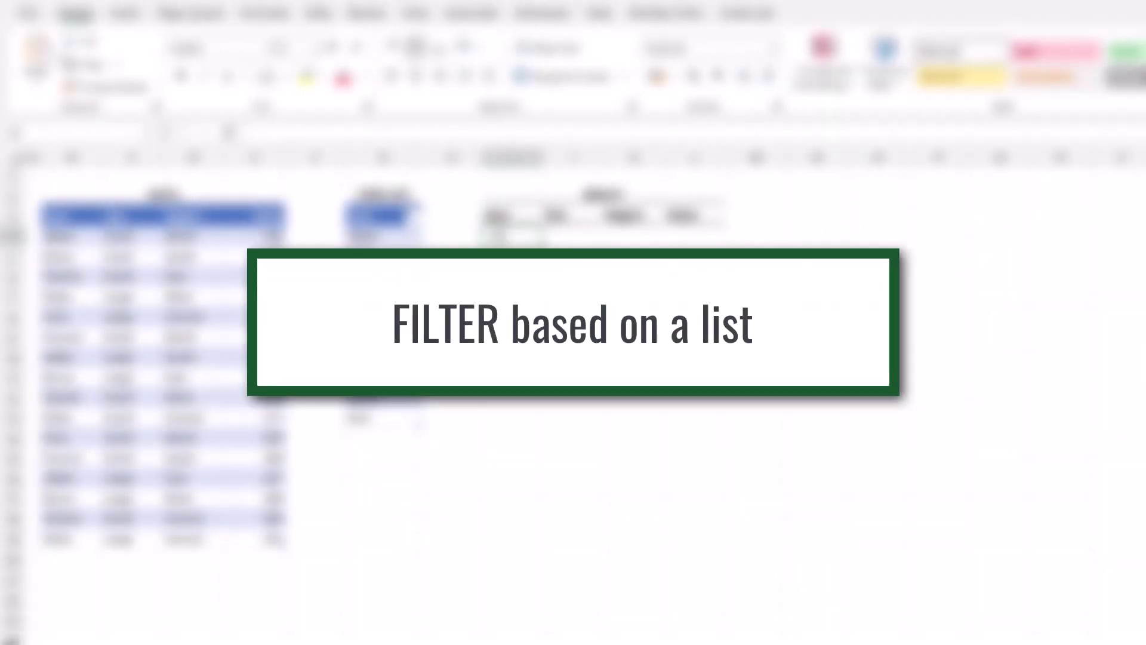
Review the Data, ItemList and RegionList table ranges, then select the RESULT row I4:L4.
{"action": "left_click", "coordinate": [38, 204]}
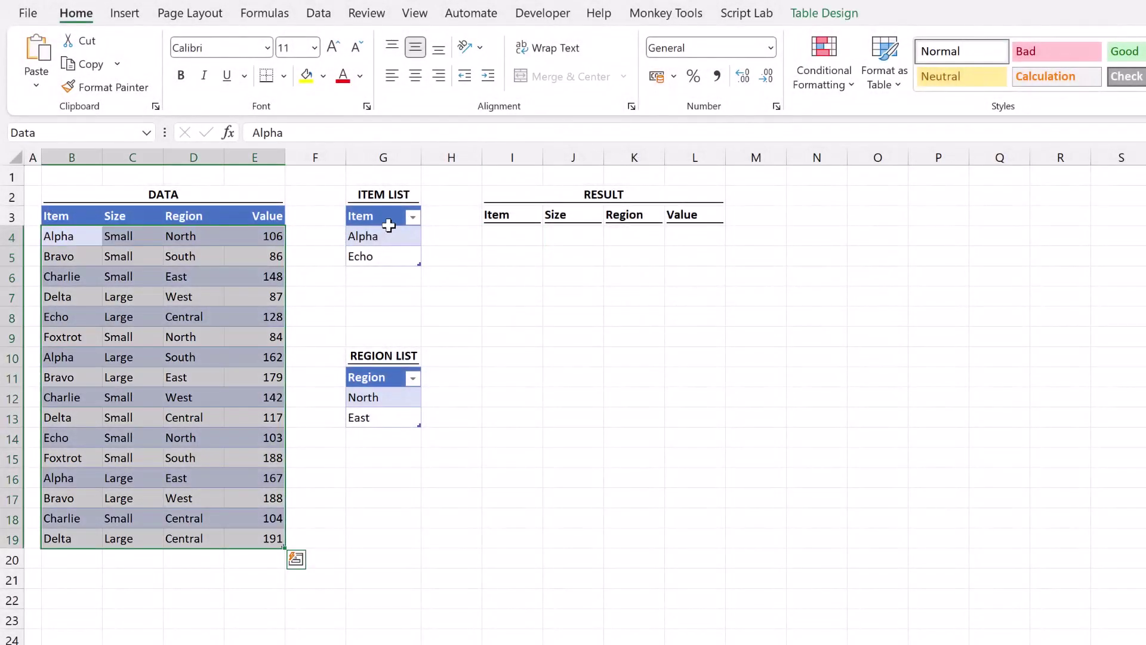
{"action": "left_click", "coordinate": [390, 204]}
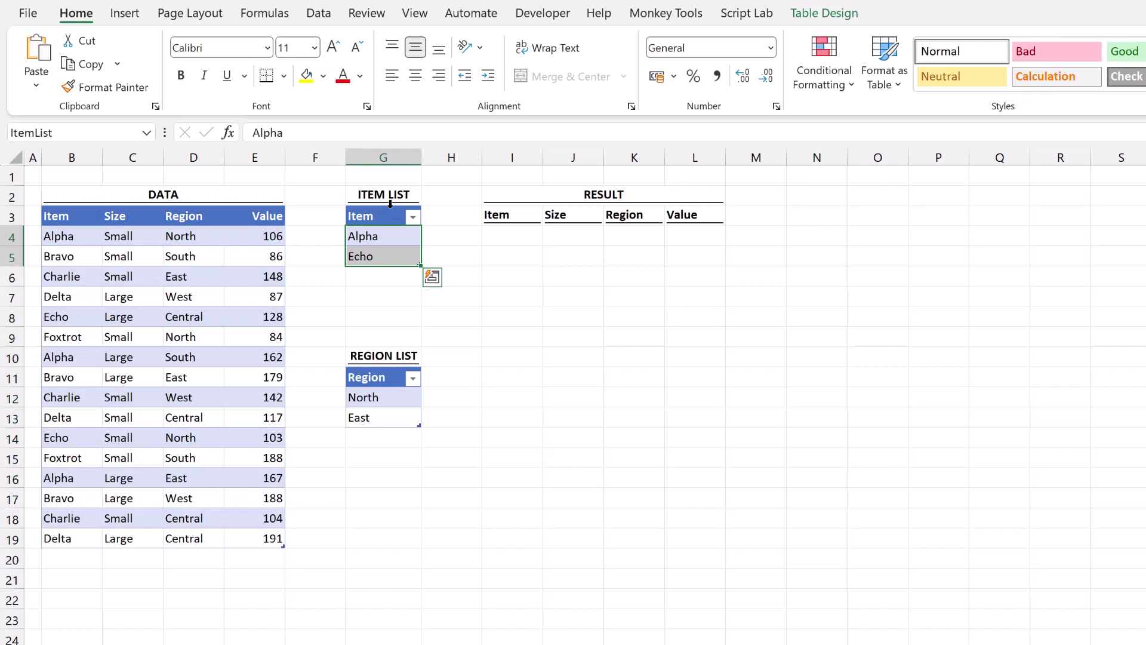
{"action": "left_click", "coordinate": [392, 368]}
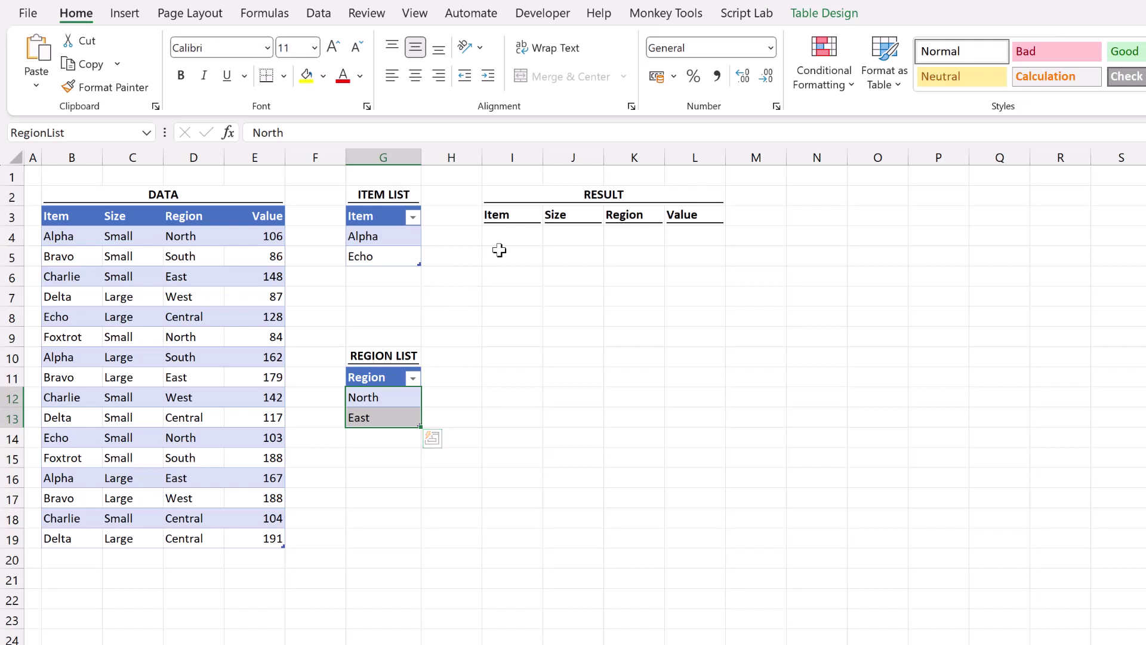
{"action": "left_click_drag", "start_coordinate": [511, 236], "coordinate": [712, 279]}
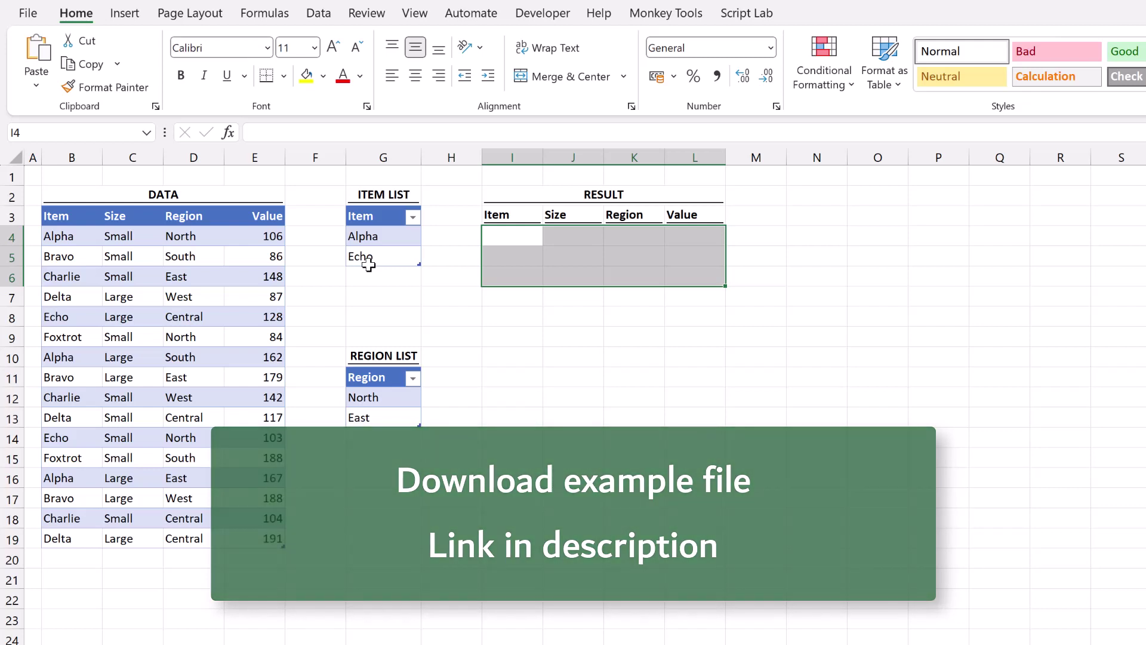
Start a FILTER formula in I4, review its Include and If_empty arguments, then abandon it.
{"action": "left_click", "coordinate": [501, 239]}
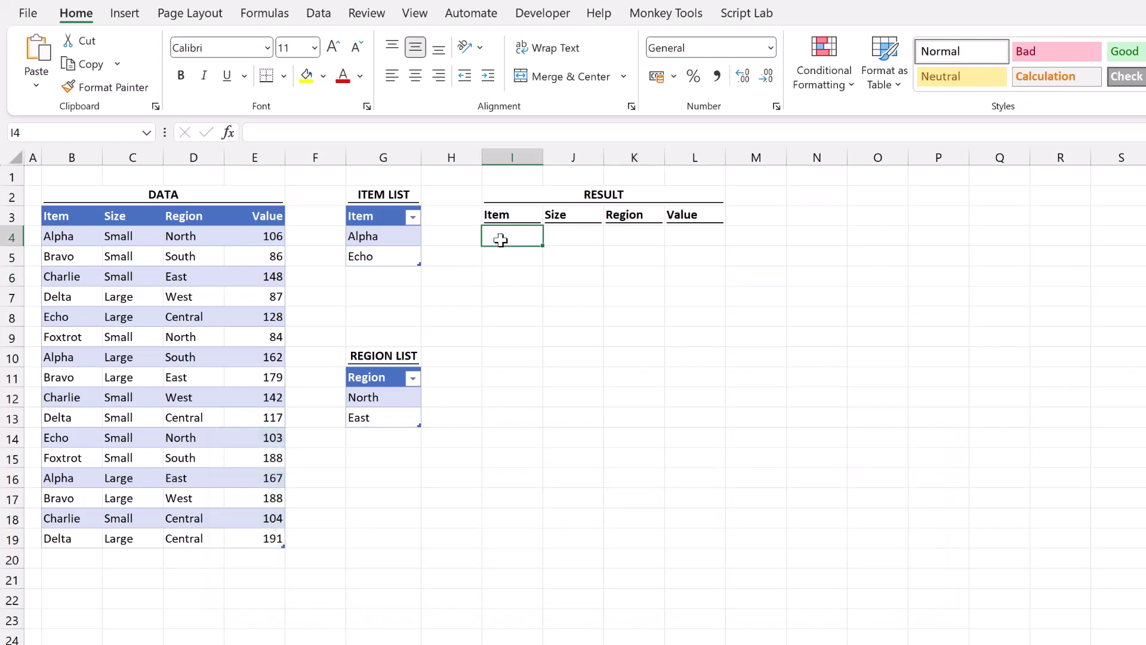
{"action": "type", "text": "=FILTER("}
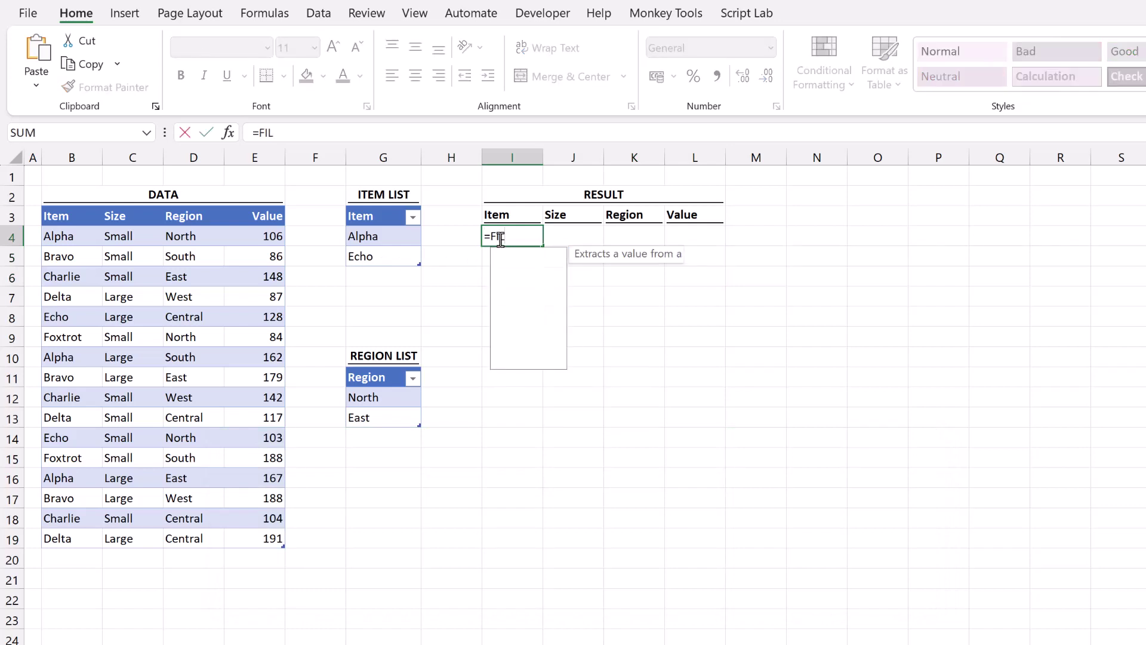
{"action": "left_click", "coordinate": [228, 133]}
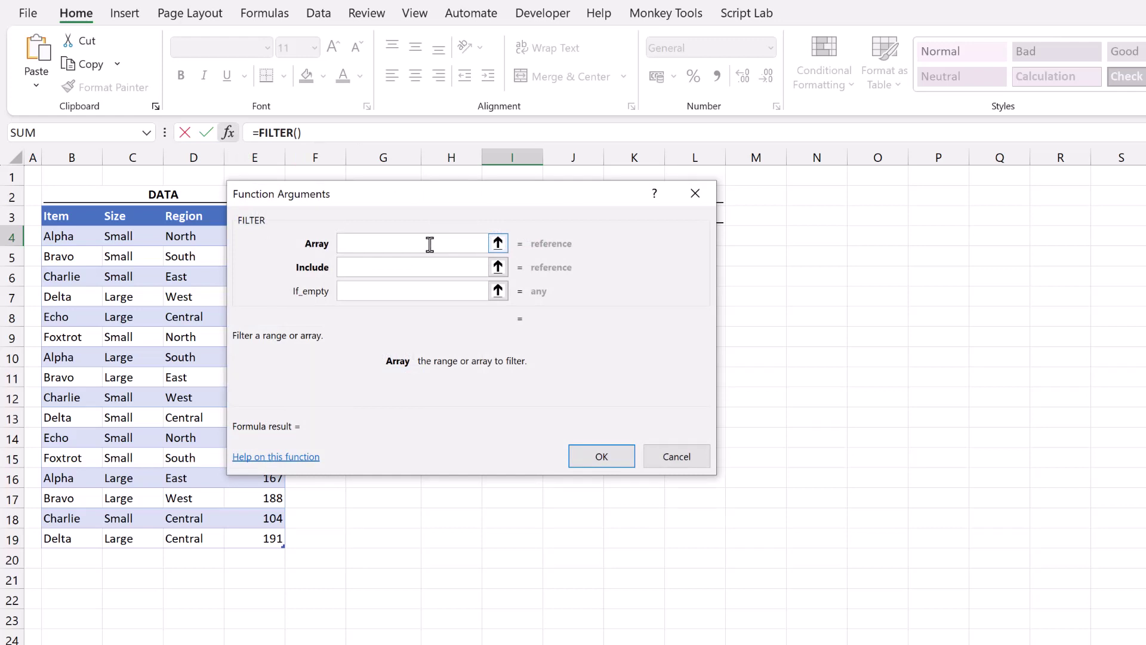
{"action": "left_click", "coordinate": [434, 271]}
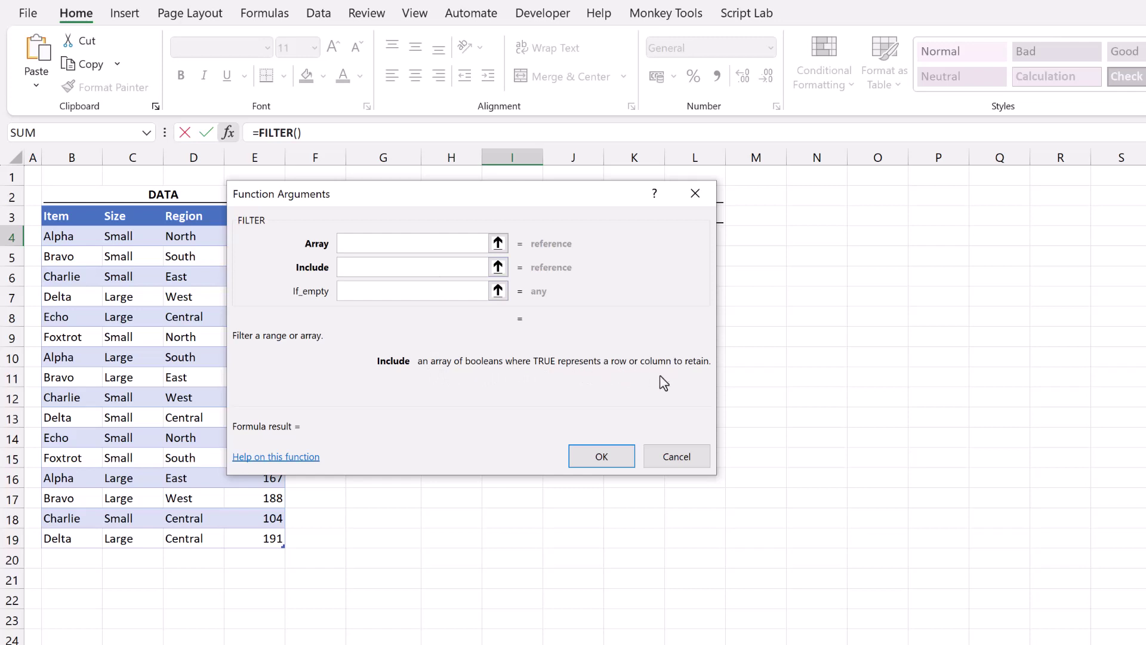
{"action": "left_click", "coordinate": [431, 291]}
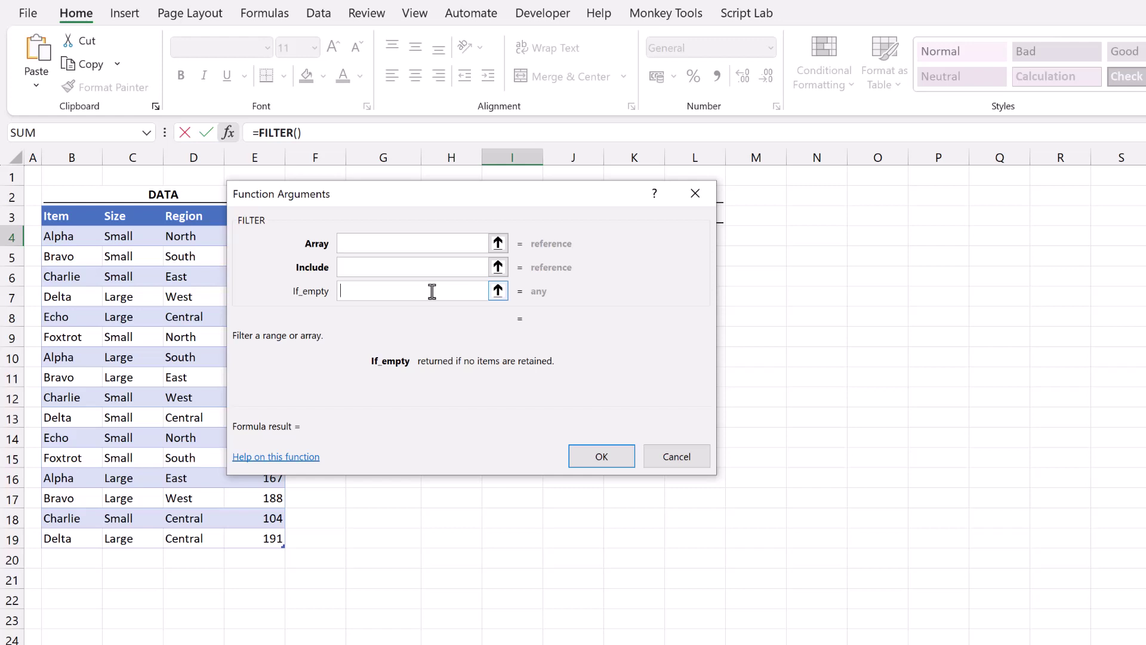
{"action": "left_click", "coordinate": [433, 269]}
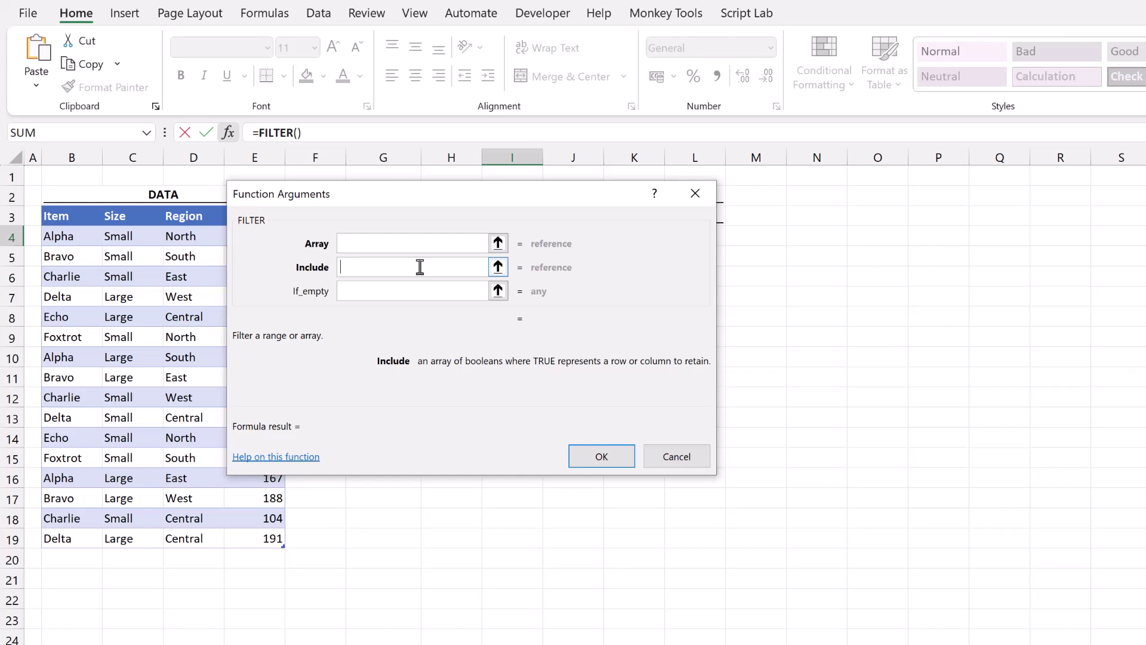
{"action": "left_click", "coordinate": [665, 449]}
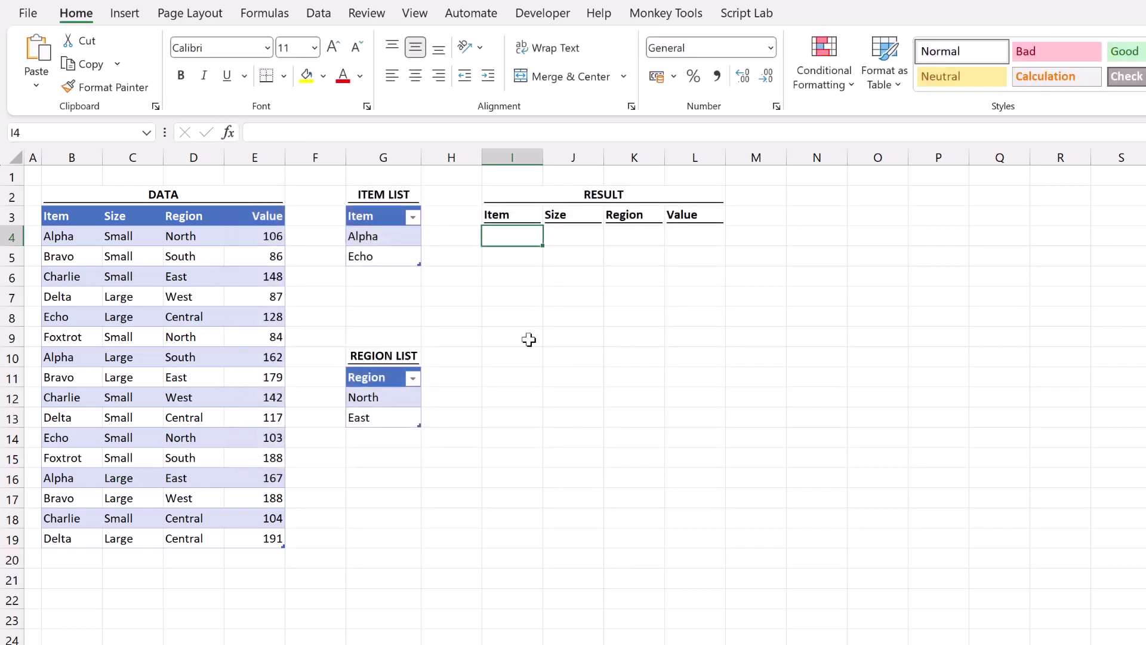
{"action": "type", "text": "=COUN"}
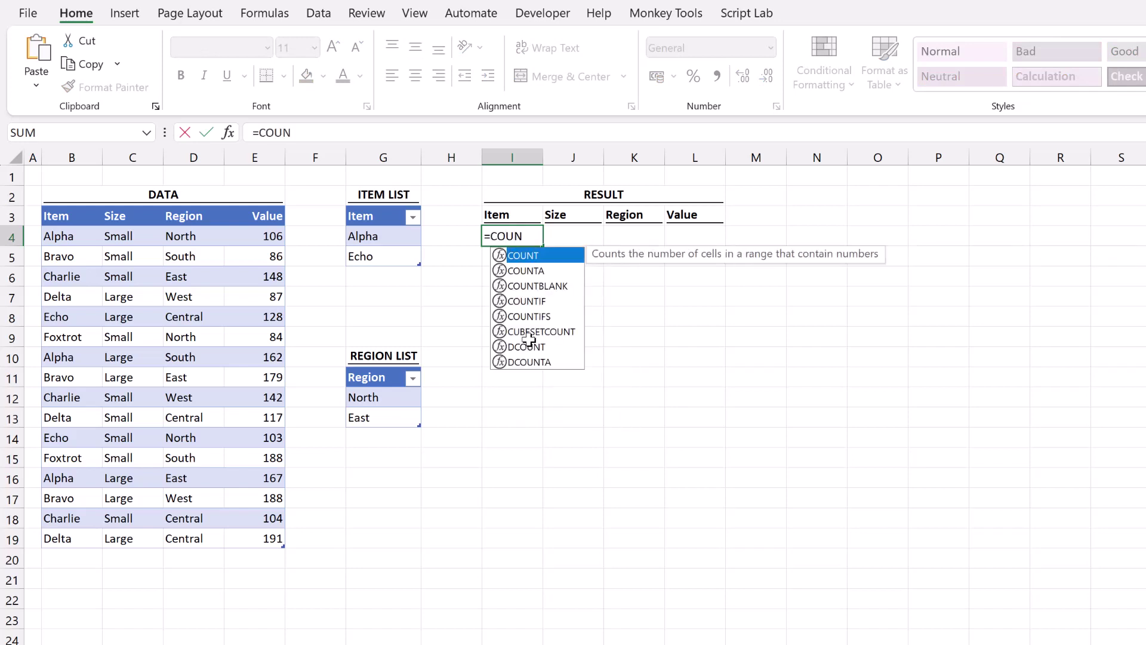
{"action": "type", "text": "TIFS("}
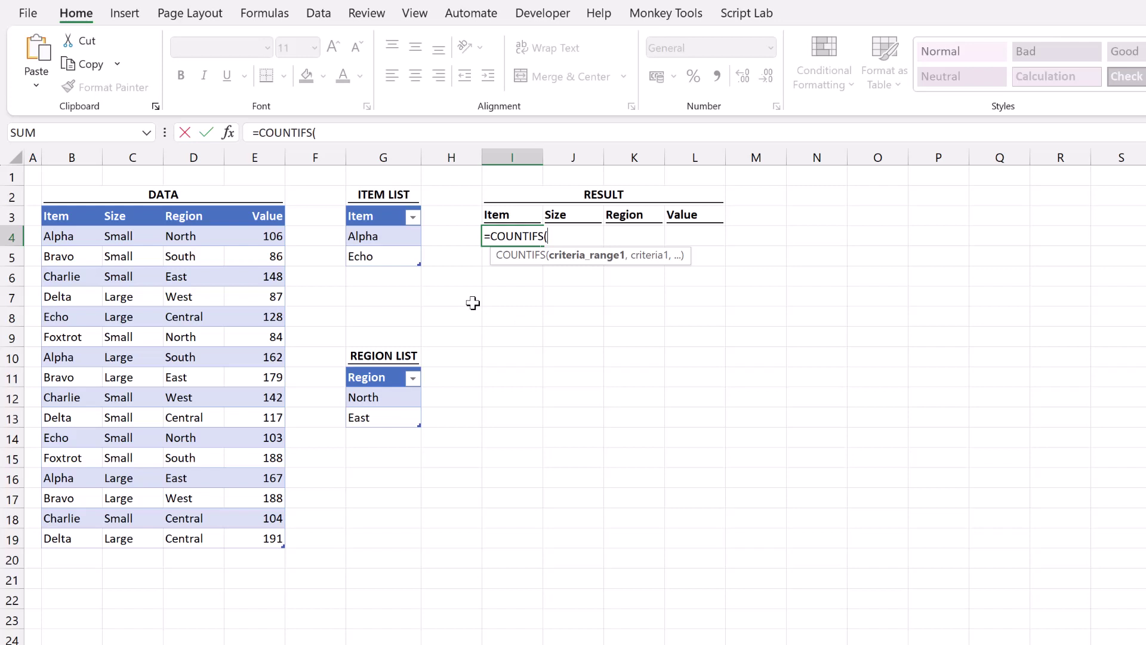
{"action": "left_click", "coordinate": [386, 205]}
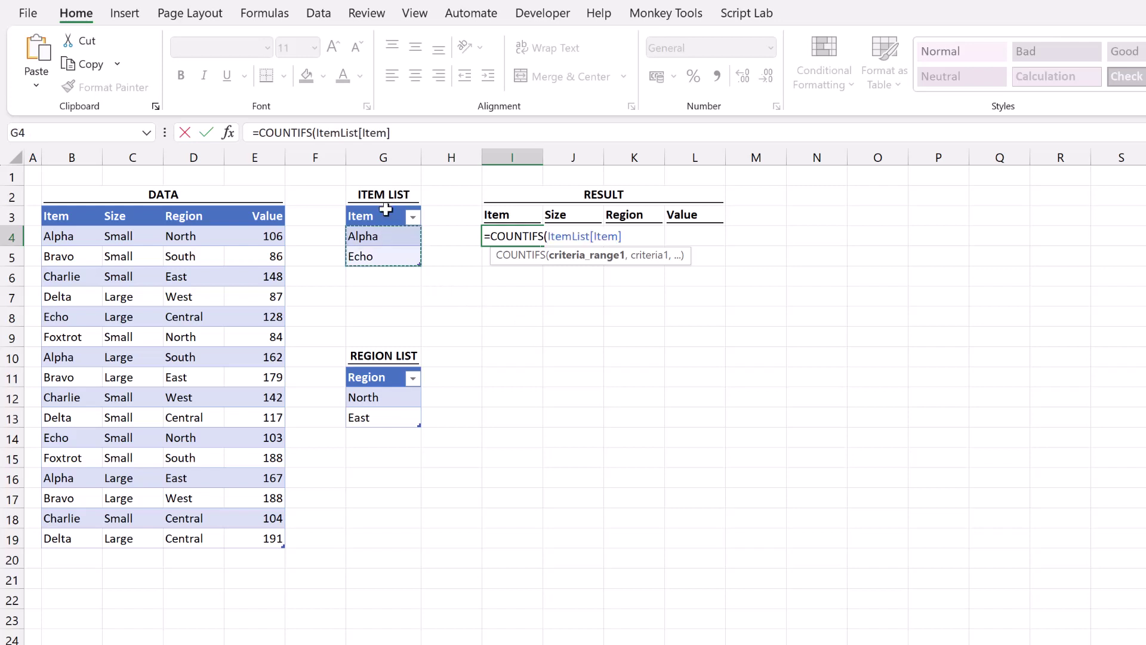
{"action": "type", "text": ","}
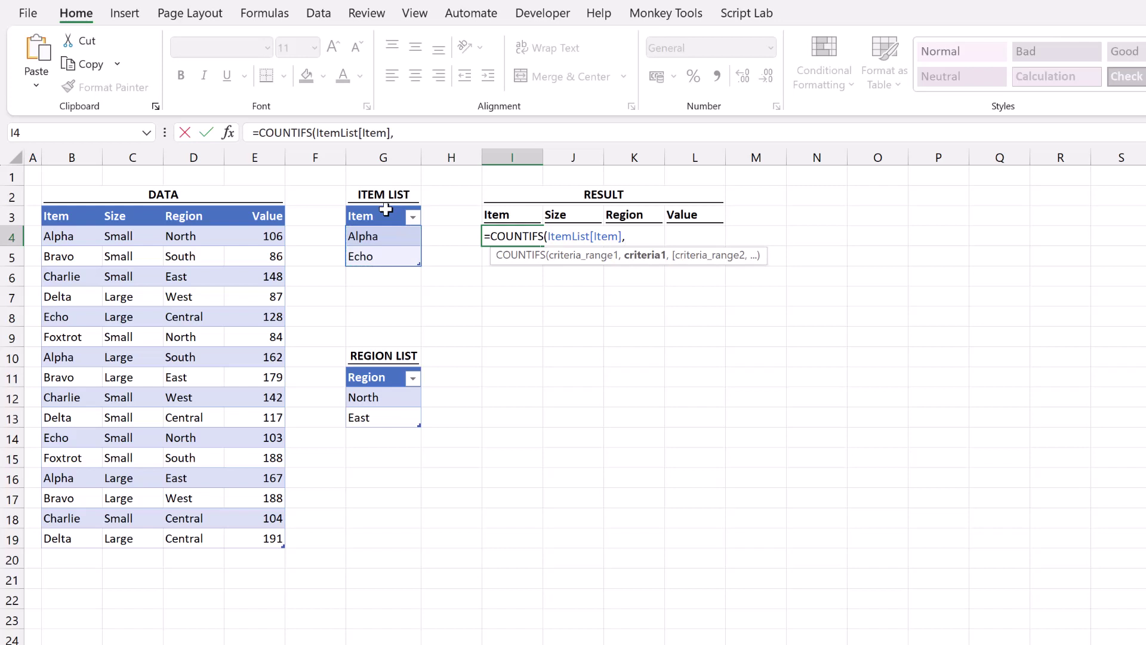
{"action": "left_click", "coordinate": [73, 237]}
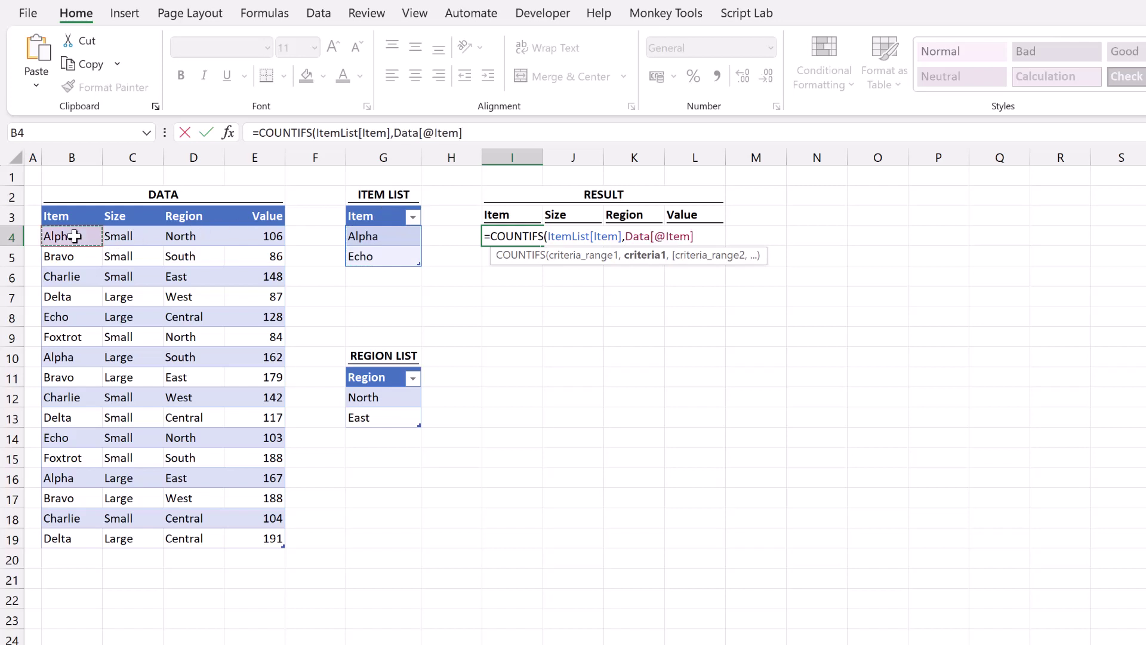
{"action": "type", "text": ")"}
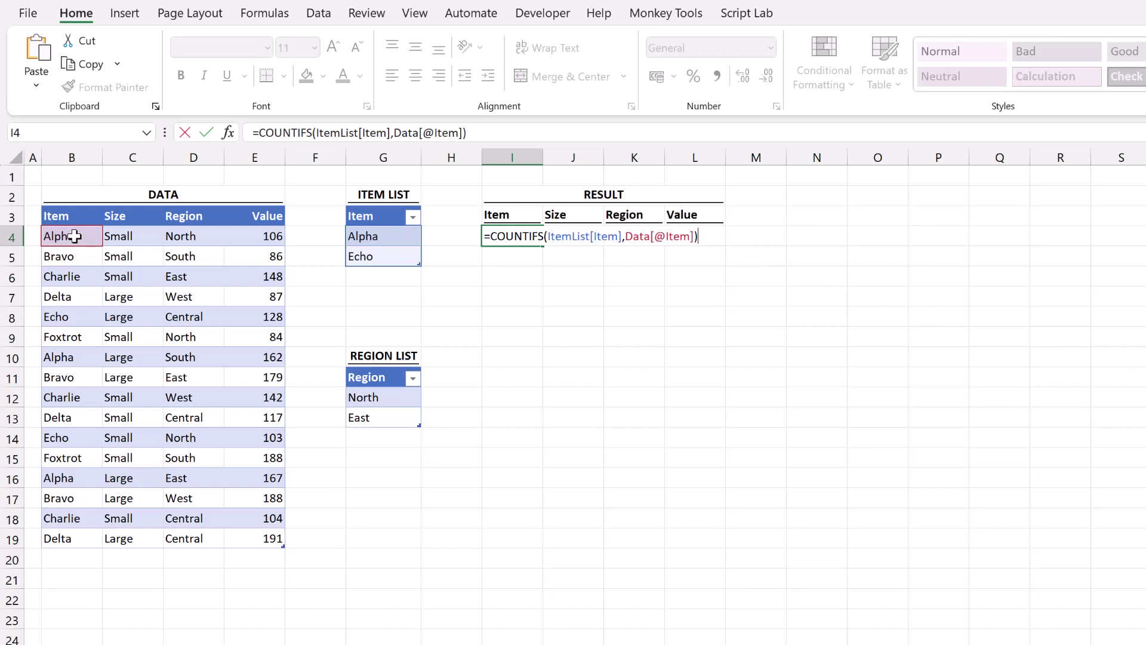
{"action": "key", "text": "Return"}
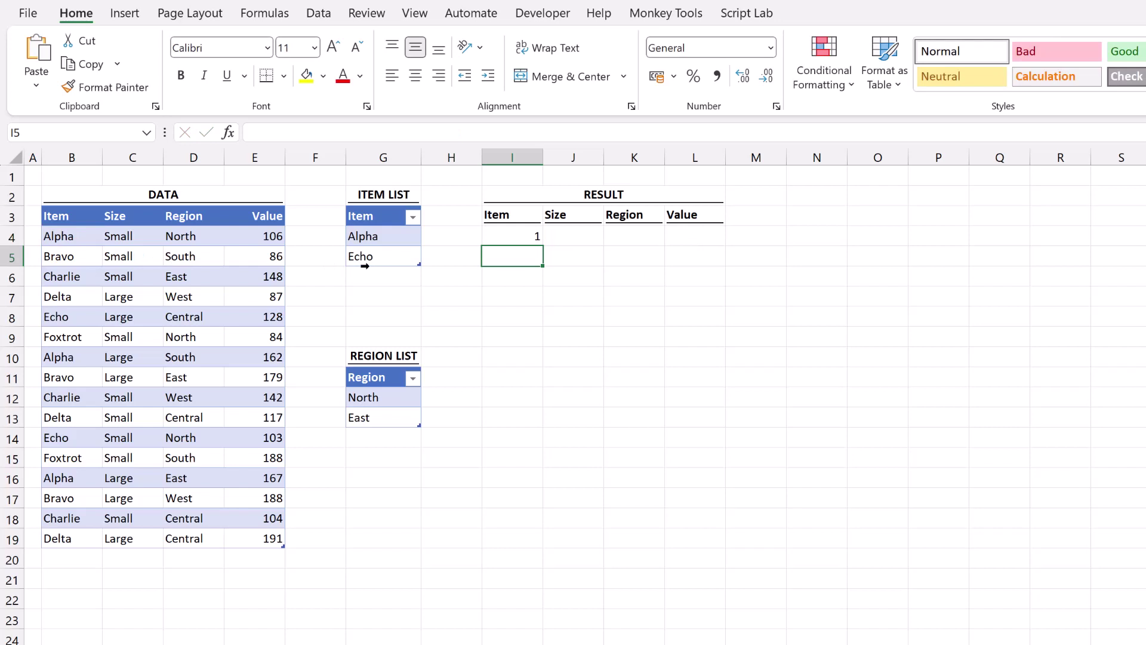
Compare row 4's Item Alpha with the Alpha and Echo entries in the Item List.
{"action": "left_click", "coordinate": [502, 238]}
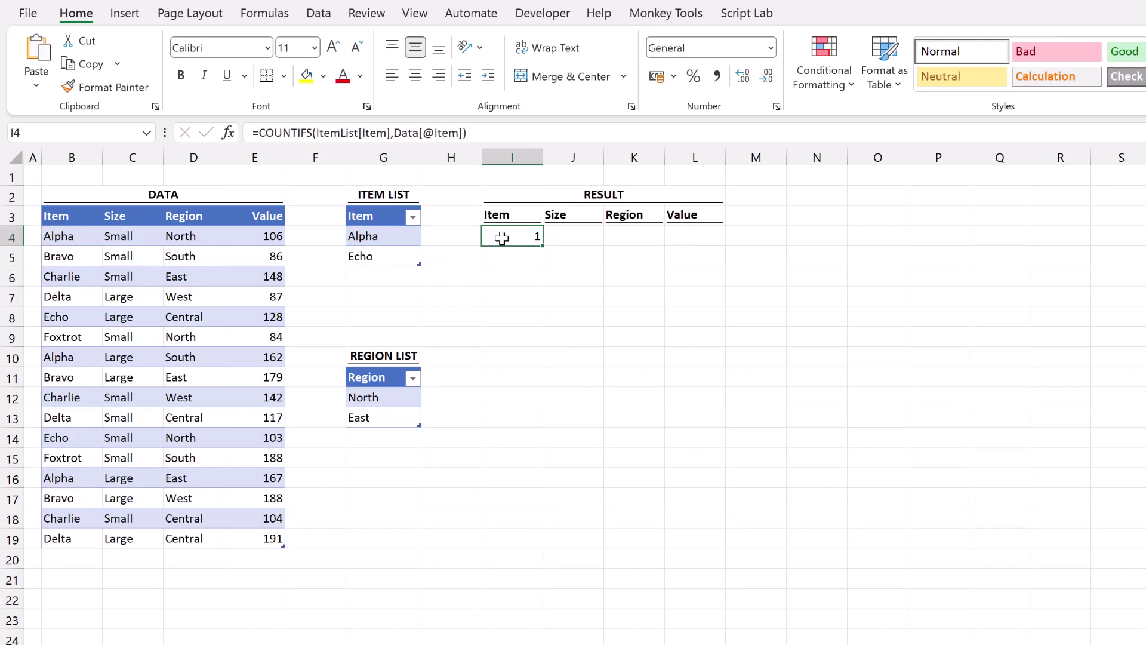
{"action": "left_click", "coordinate": [55, 231]}
{"action": "left_click", "coordinate": [58, 233]}
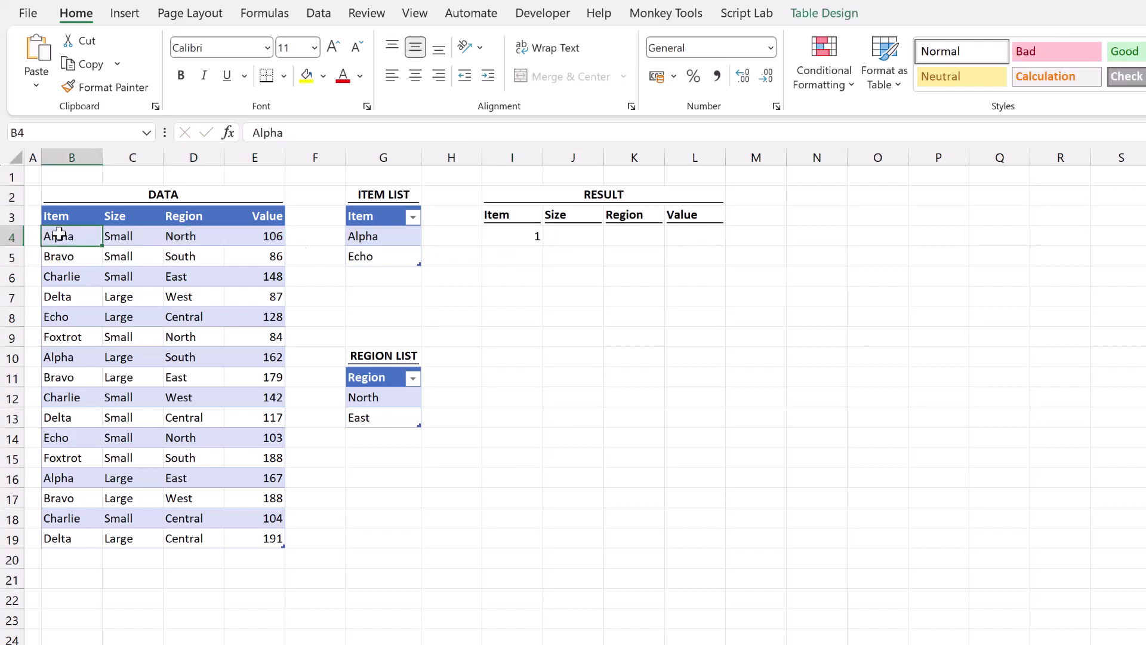
{"action": "left_click_drag", "start_coordinate": [384, 235], "coordinate": [384, 255]}
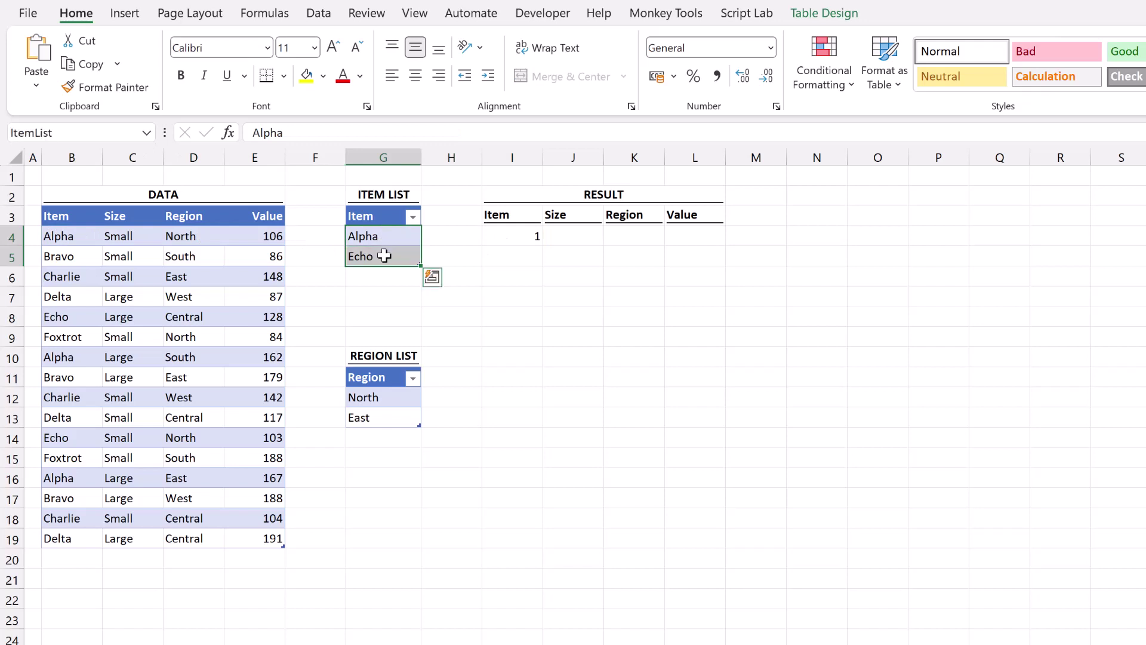
{"action": "left_click", "coordinate": [522, 238]}
{"action": "key", "text": "F2"}
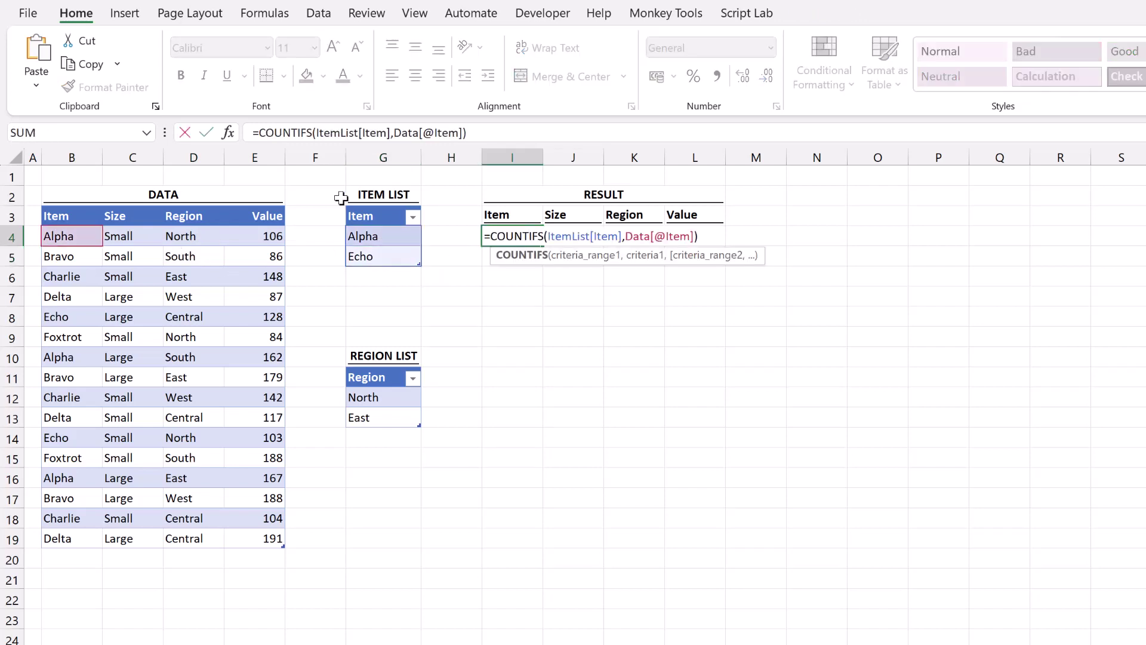
{"action": "left_click", "coordinate": [394, 133]}
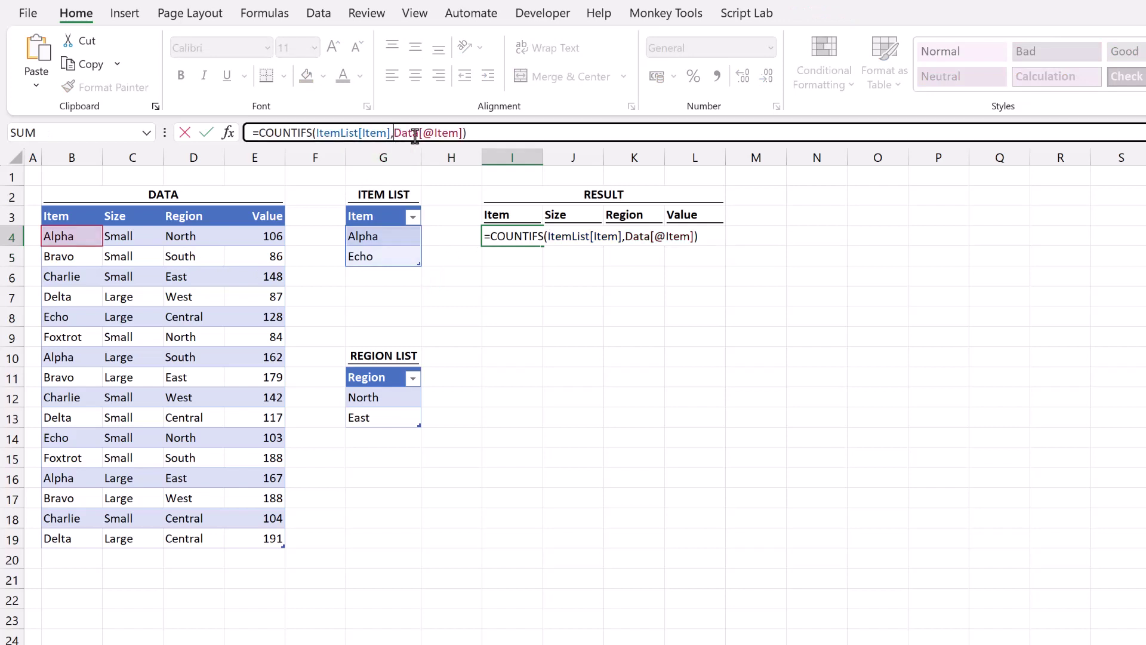
{"action": "left_click_drag", "start_coordinate": [414, 135], "coordinate": [465, 134]}
{"action": "key", "text": "Delete"}
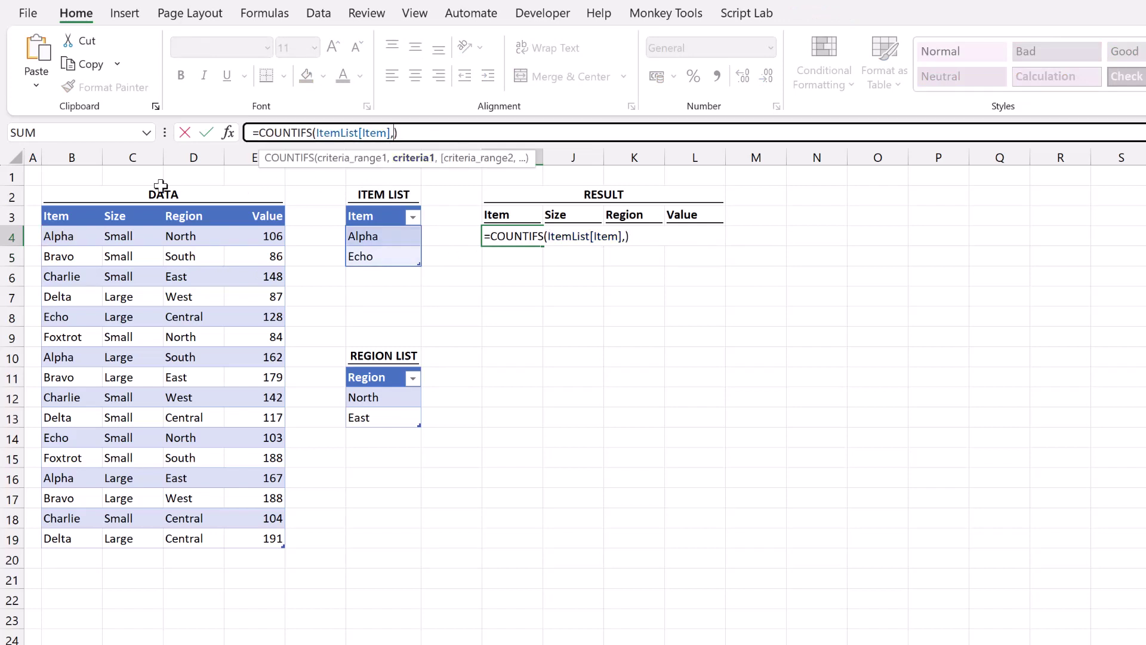
{"action": "left_click", "coordinate": [79, 203]}
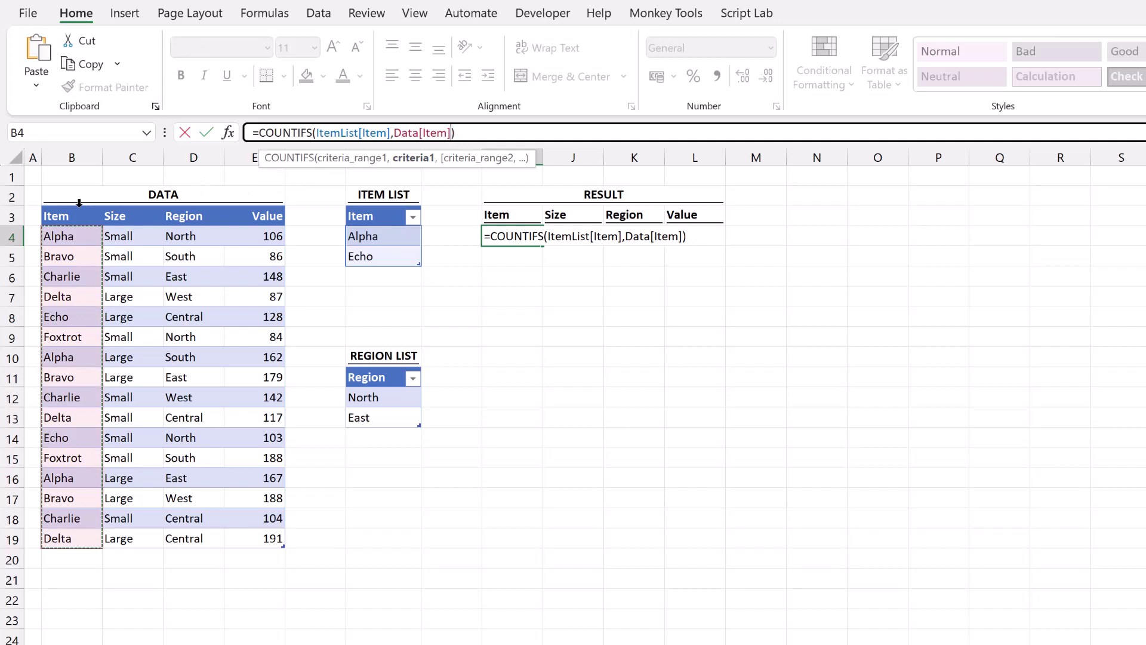
Commit the spilling COUNTIFS and compare Alpha's 1 and the 0s in I5:I7 against the Item List.
{"action": "key", "text": "Return"}
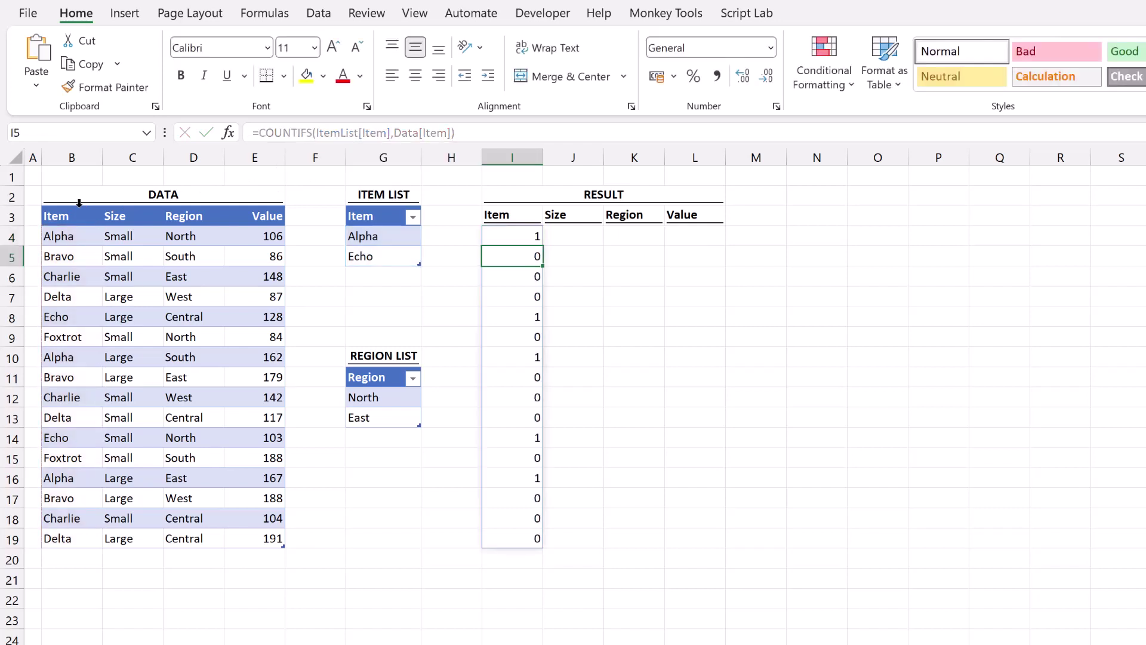
{"action": "left_click", "coordinate": [518, 235]}
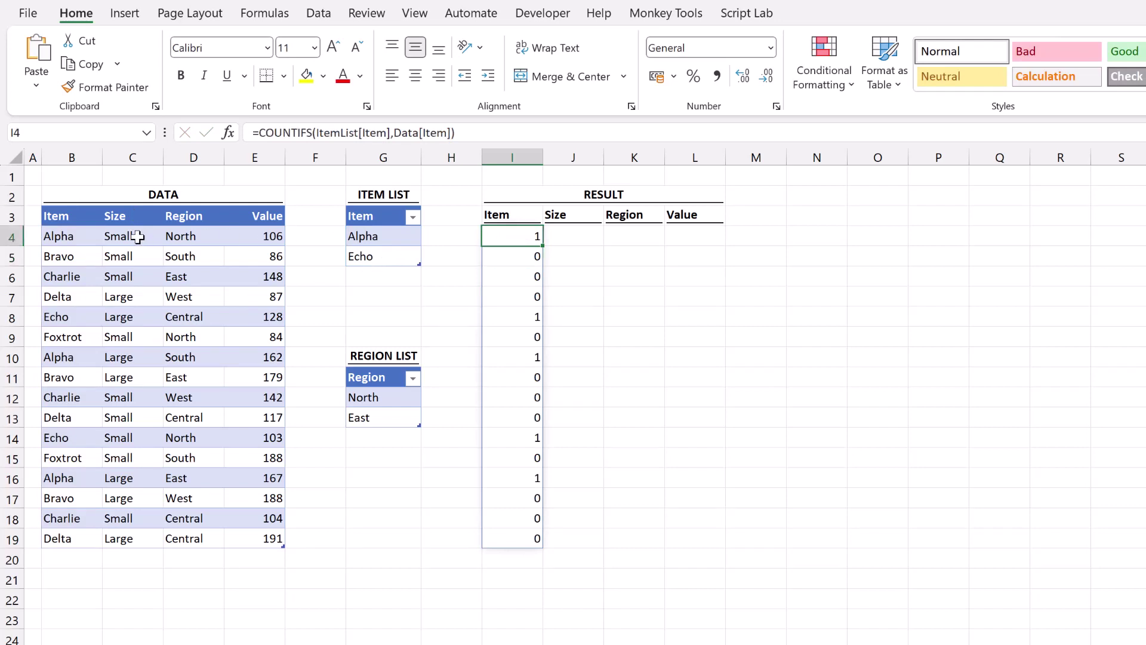
{"action": "left_click", "coordinate": [77, 235]}
{"action": "left_click_drag", "start_coordinate": [371, 237], "coordinate": [369, 253]}
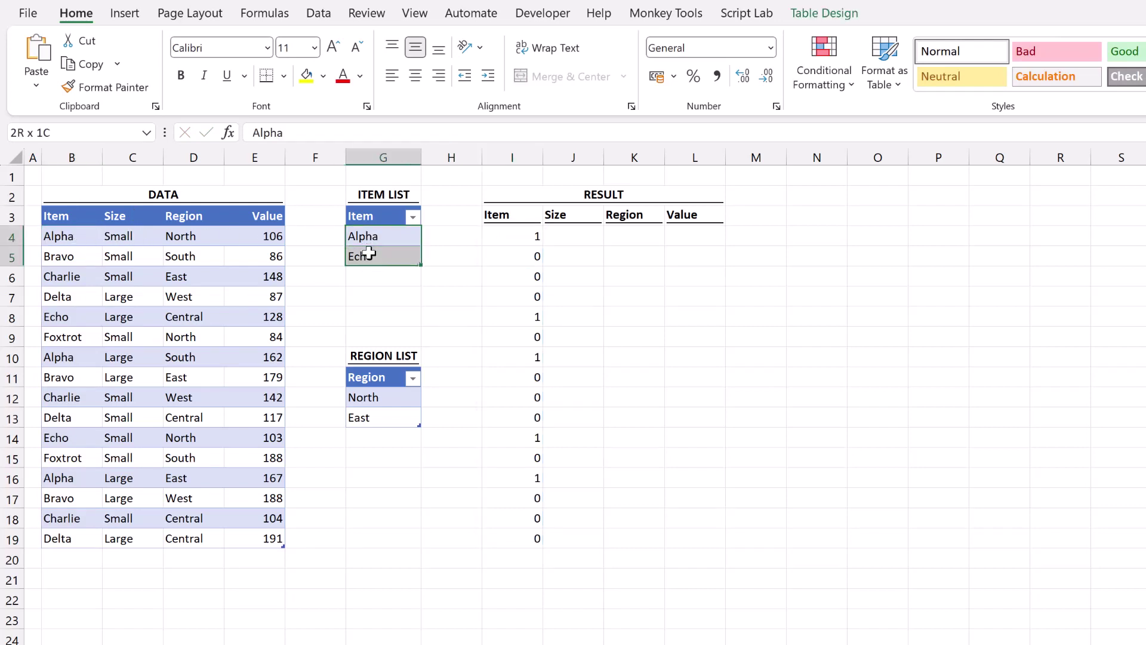
{"action": "left_click_drag", "start_coordinate": [85, 255], "coordinate": [81, 296]}
{"action": "left_click_drag", "start_coordinate": [371, 237], "coordinate": [371, 250]}
{"action": "left_click_drag", "start_coordinate": [532, 253], "coordinate": [532, 294]}
Match the Echo row to its 1 in I8, recheck the spilled results, and reselect I4.
{"action": "left_click", "coordinate": [69, 316]}
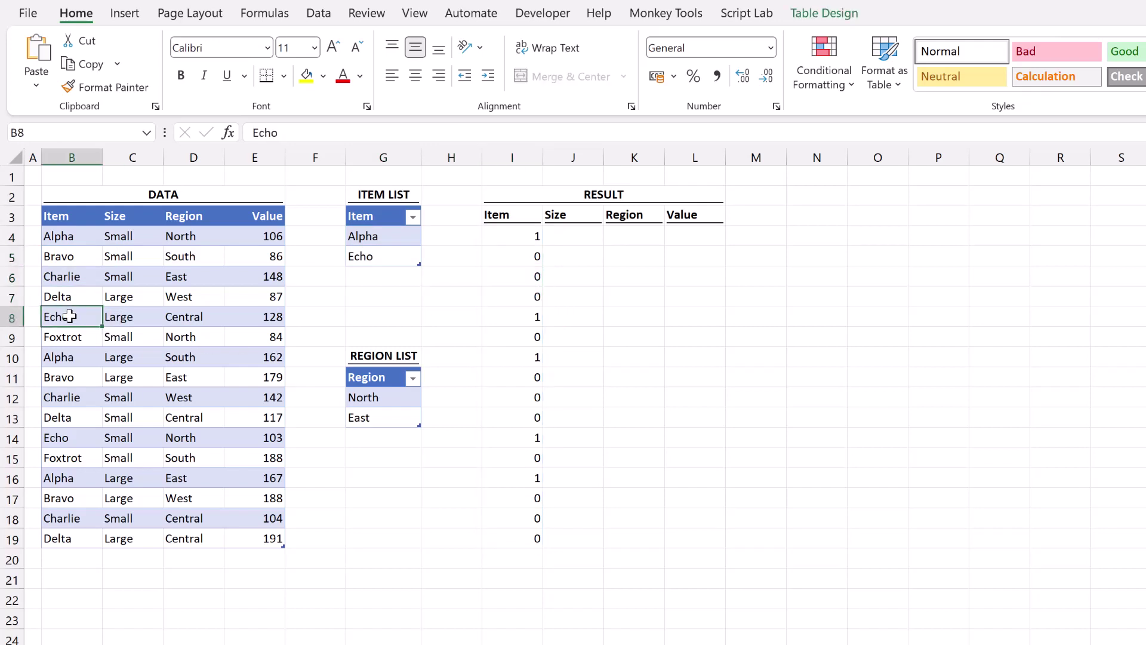
{"action": "left_click", "coordinate": [375, 258]}
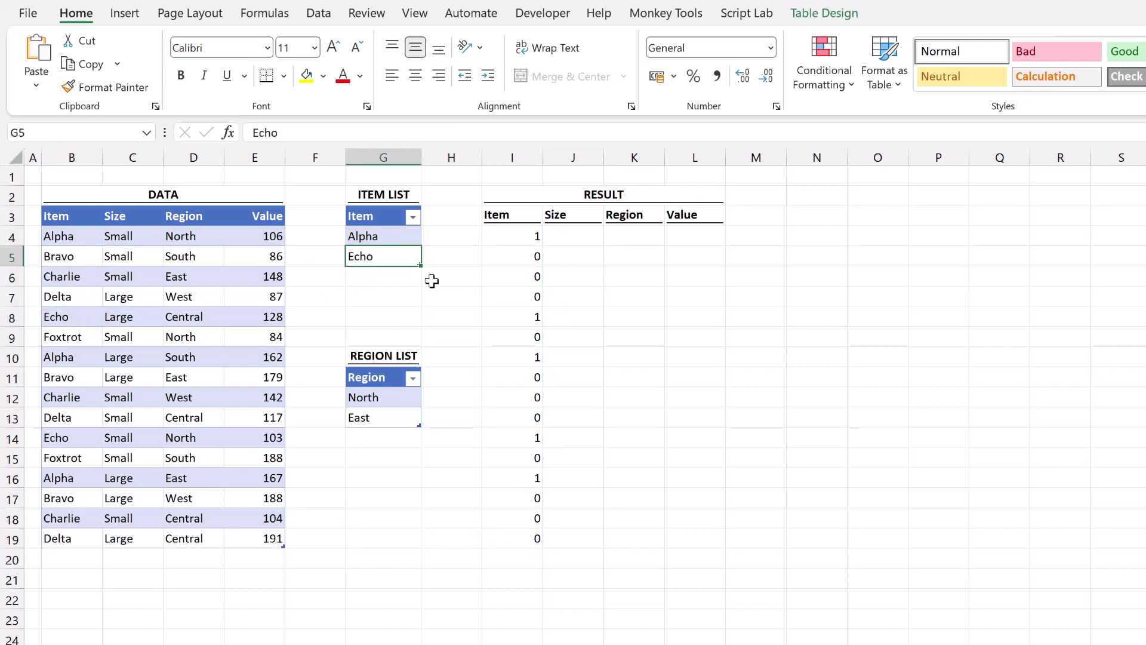
{"action": "left_click", "coordinate": [517, 314]}
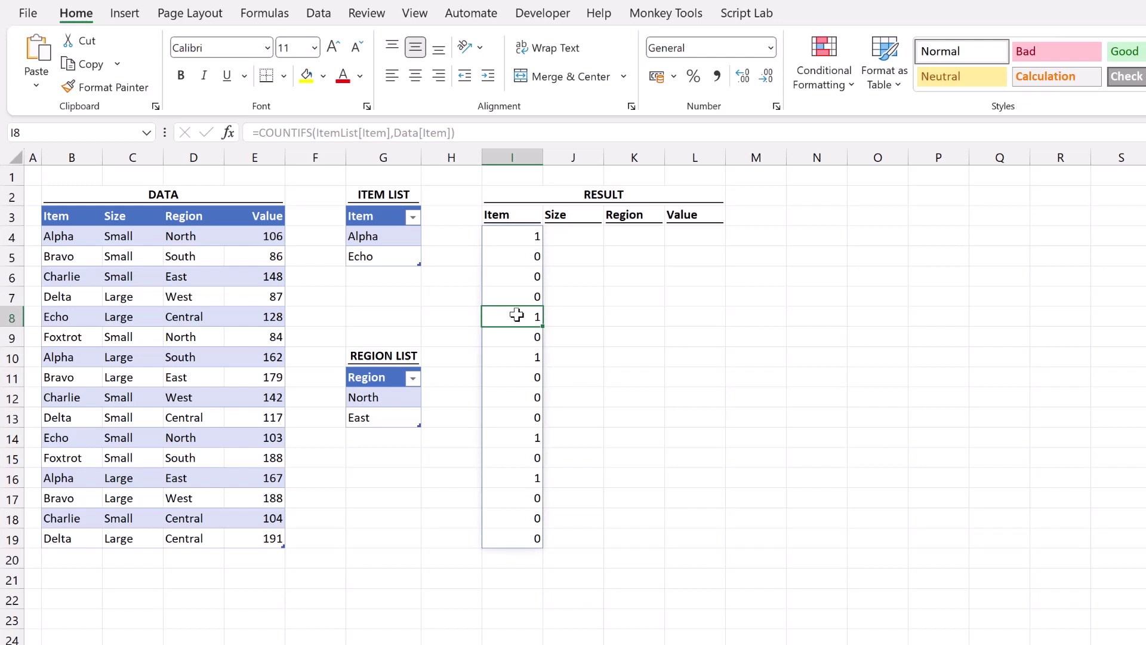
{"action": "left_click", "coordinate": [525, 239]}
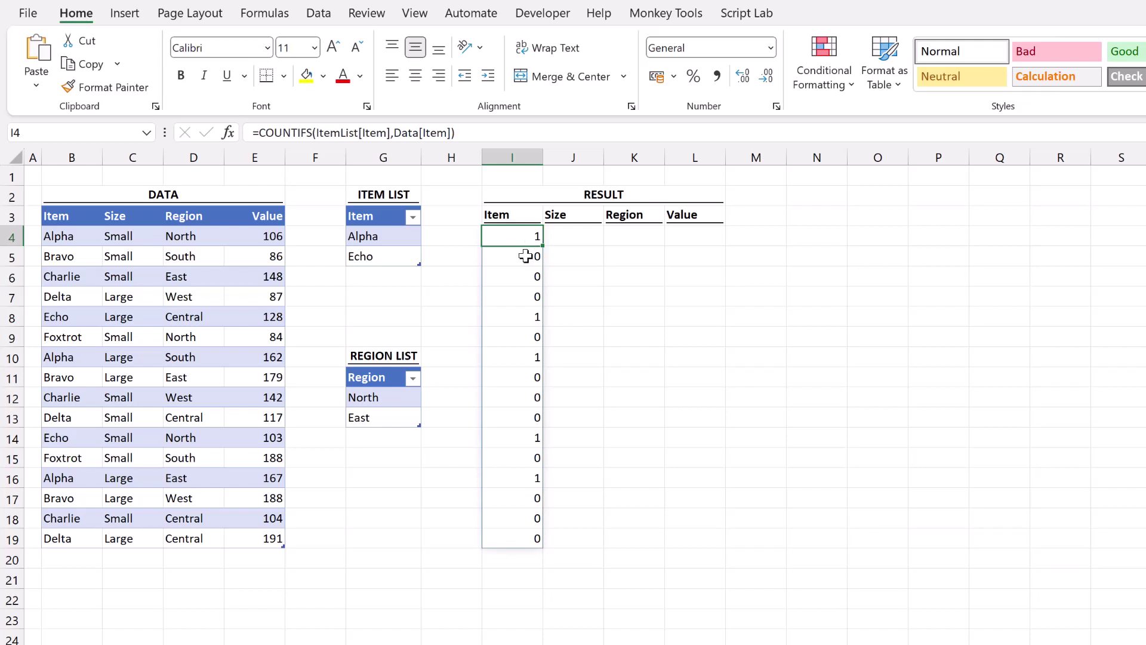
{"action": "left_click", "coordinate": [527, 257]}
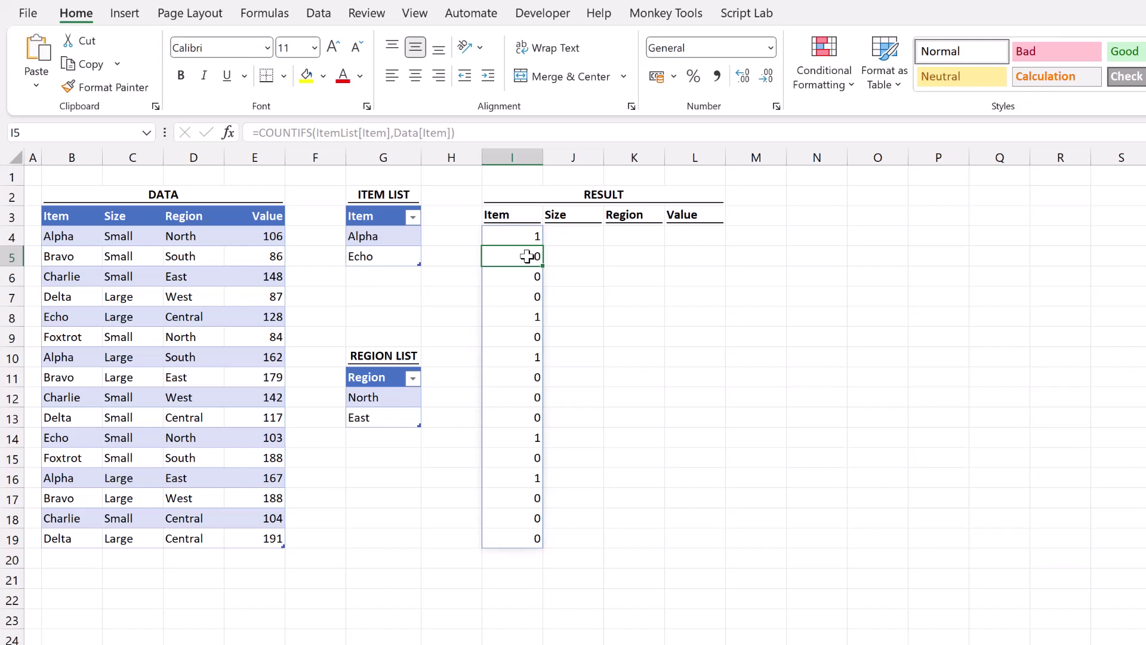
{"action": "left_click", "coordinate": [528, 236]}
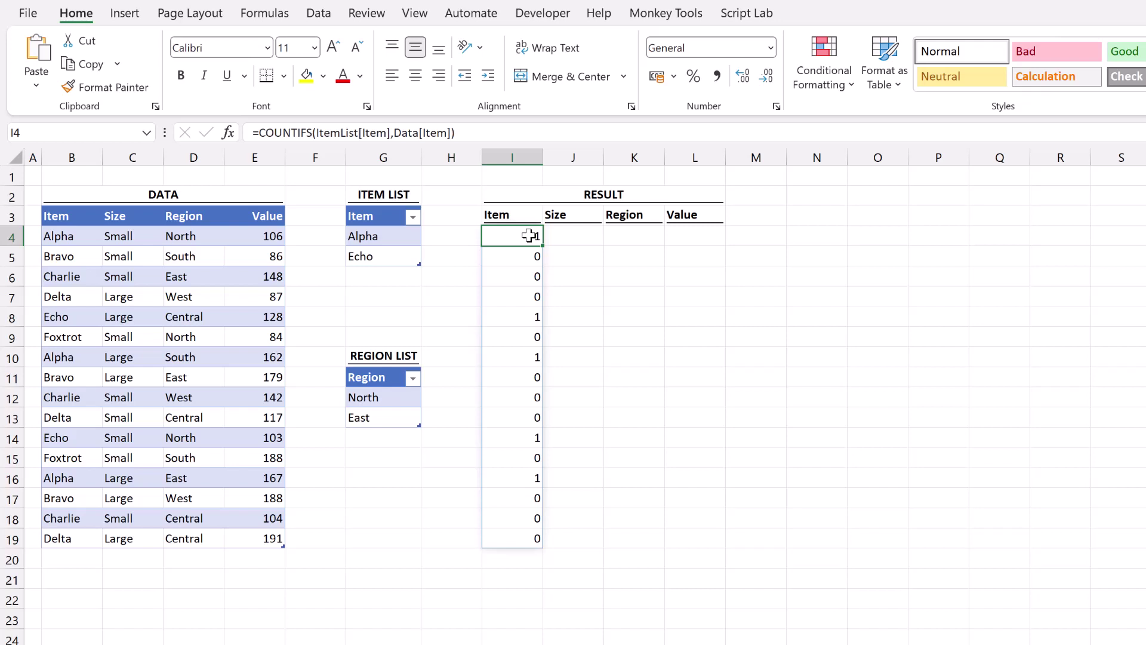
Change I4 to =FILTER(Data,COUNTIFS(ItemList[Item],Data[Item]),"No values").
{"action": "left_click", "coordinate": [257, 133]}
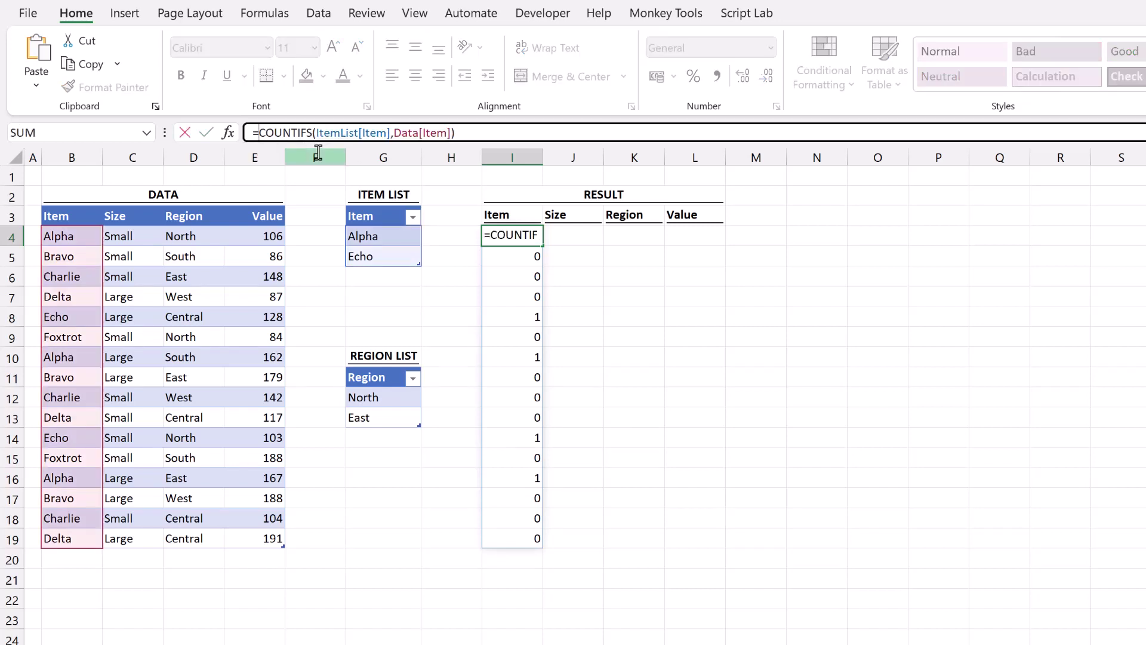
{"action": "type", "text": "FILTER(Data"}
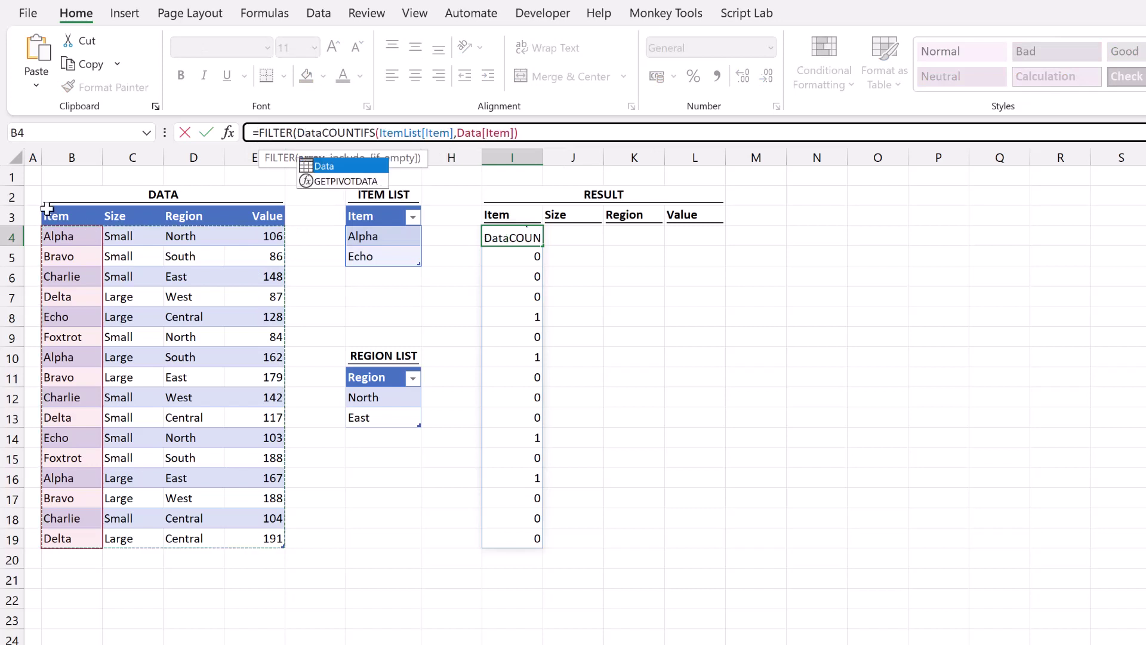
{"action": "type", "text": ","}
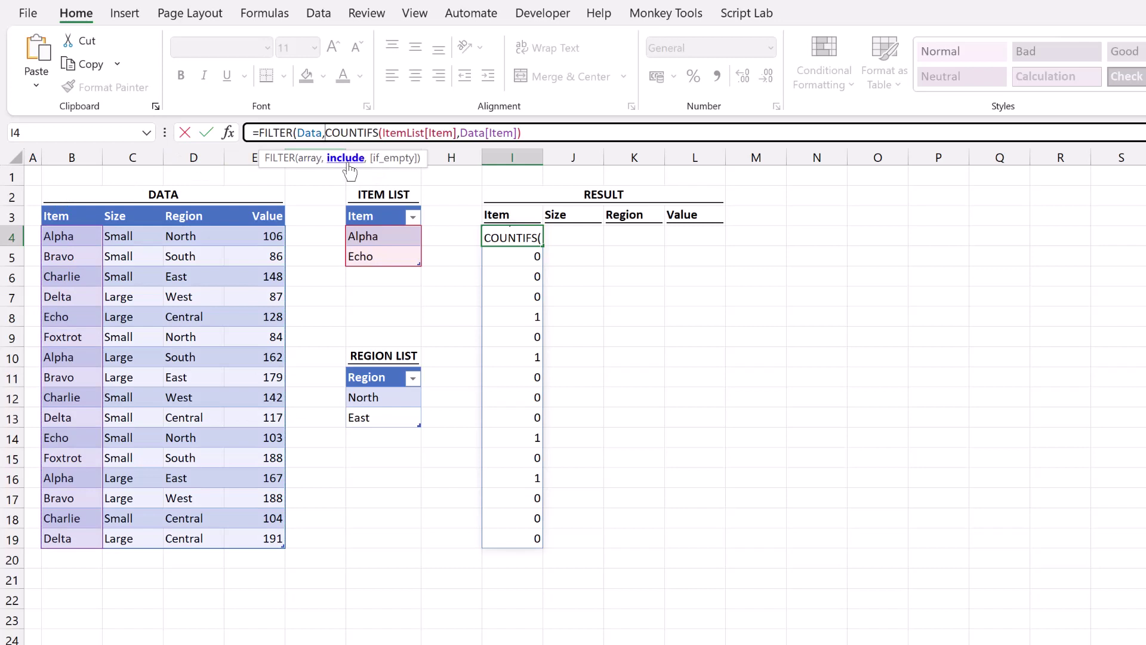
{"action": "left_click", "coordinate": [575, 133]}
{"action": "type", "text": ","}
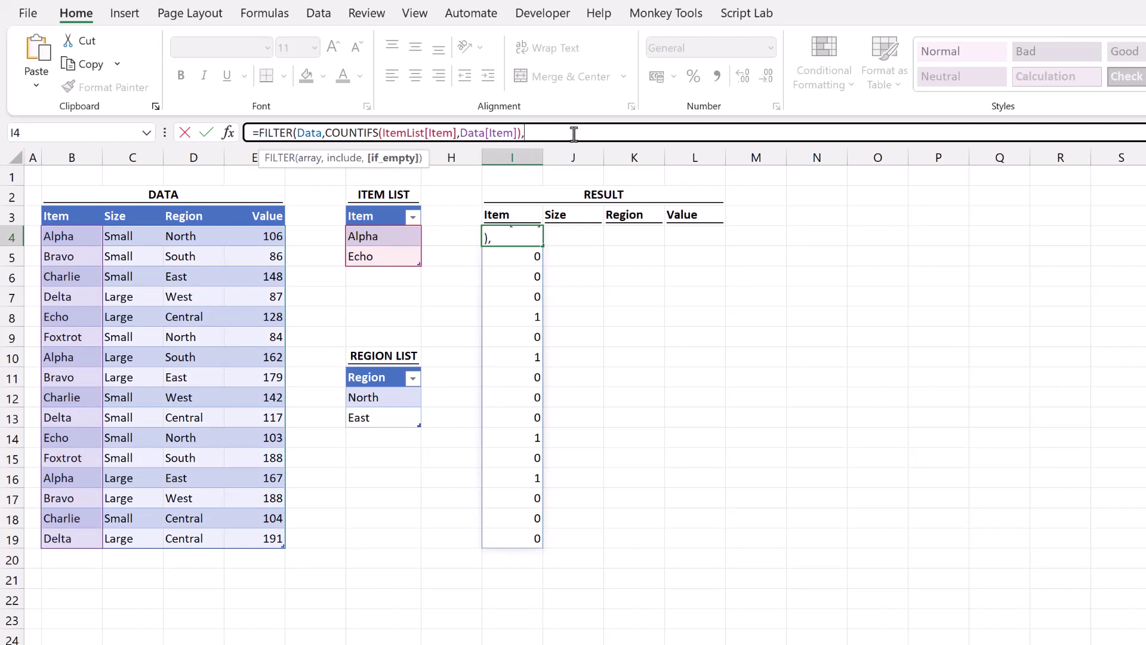
{"action": "type", "text": "\"No values\")"}
{"action": "key", "text": "Return"}
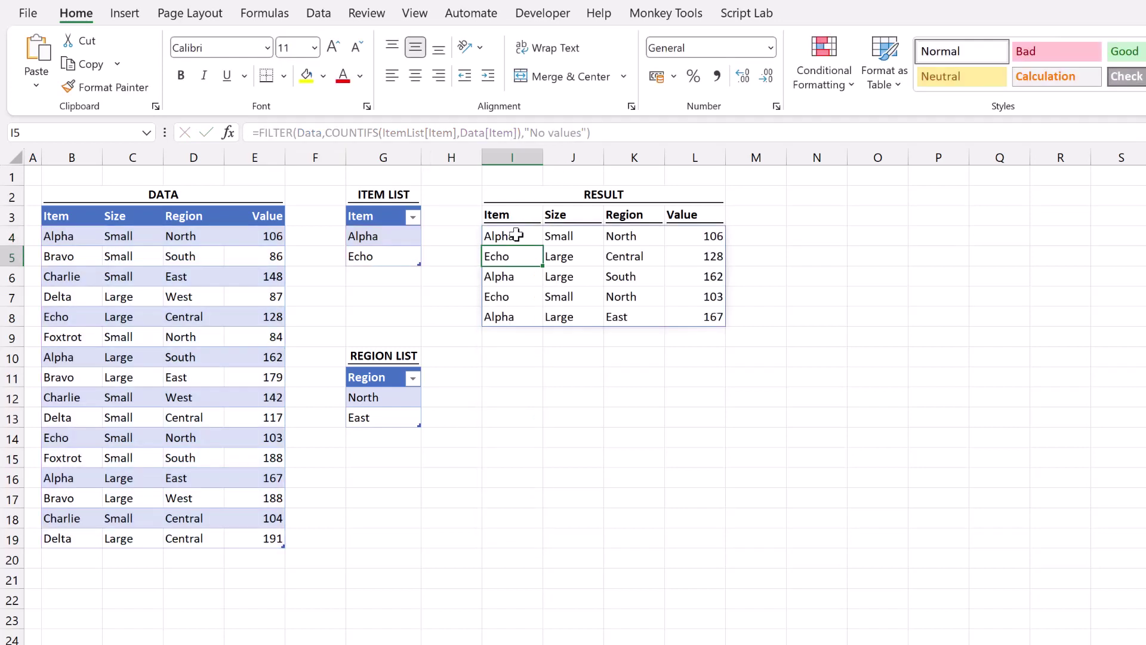
{"action": "left_click_drag", "start_coordinate": [518, 233], "coordinate": [517, 313]}
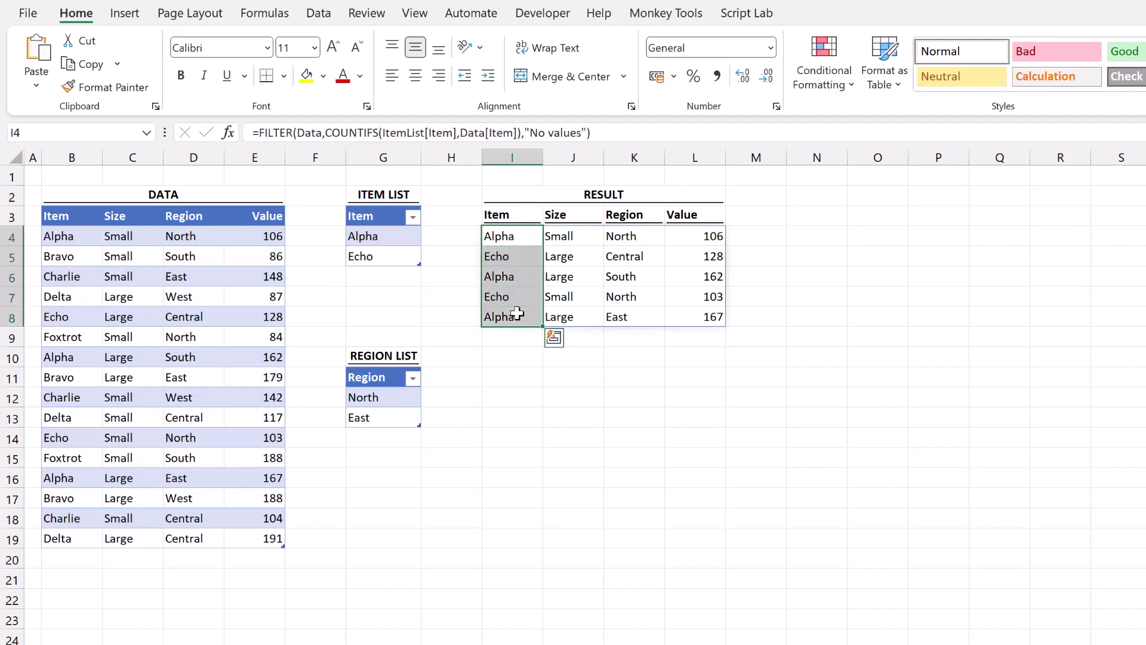
{"action": "double_click", "coordinate": [407, 277]}
{"action": "type", "text": "D"}
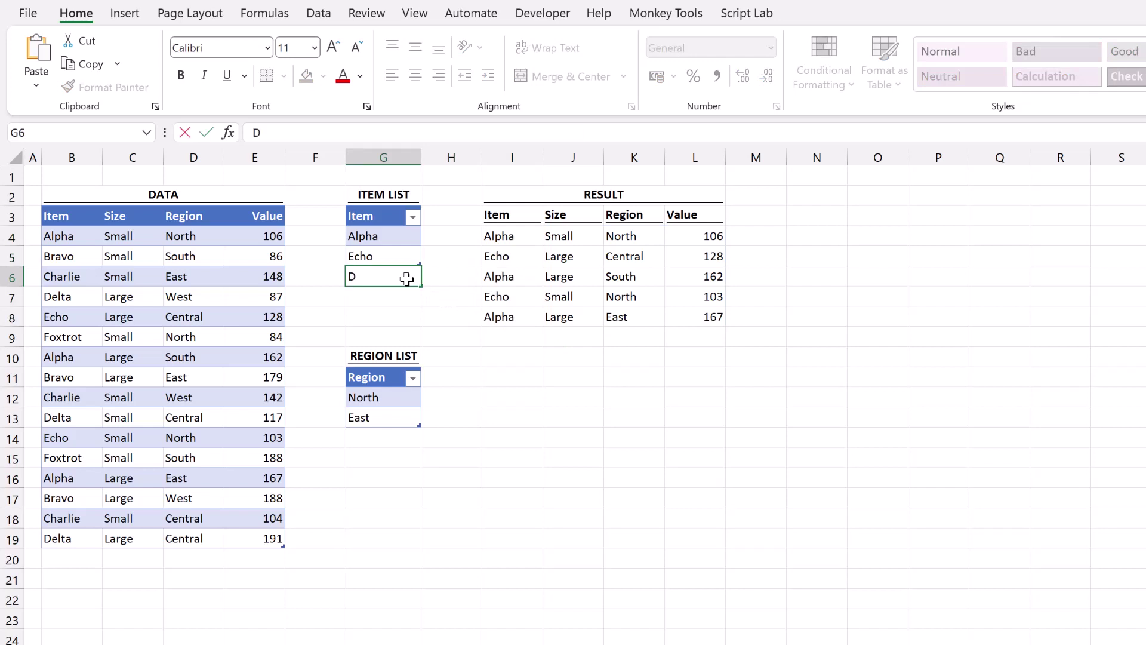
{"action": "type", "text": "elta"}
{"action": "key", "text": "Return"}
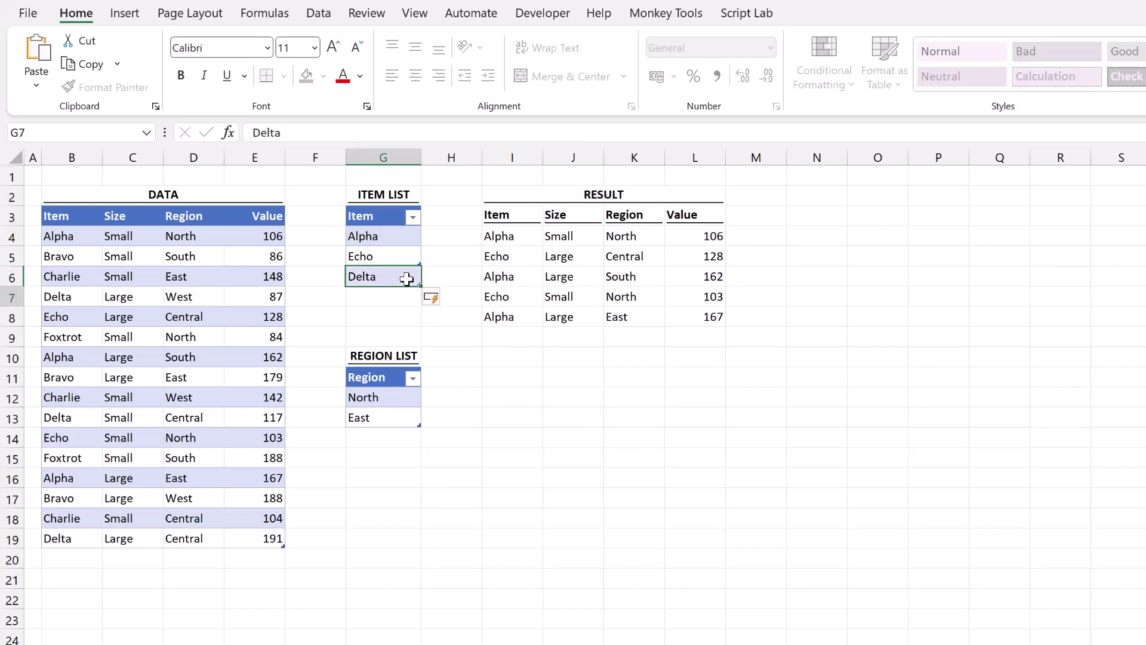
{"action": "left_click", "coordinate": [513, 236]}
{"action": "left_click", "coordinate": [516, 259]}
{"action": "left_click", "coordinate": [518, 277]}
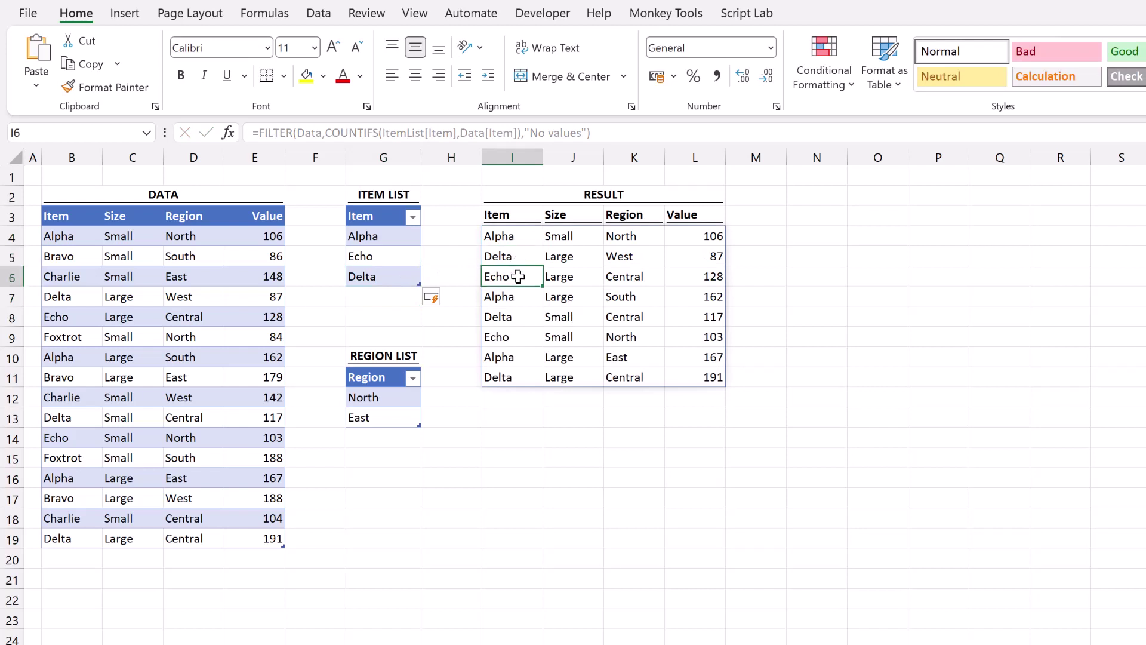
{"action": "left_click", "coordinate": [397, 277]}
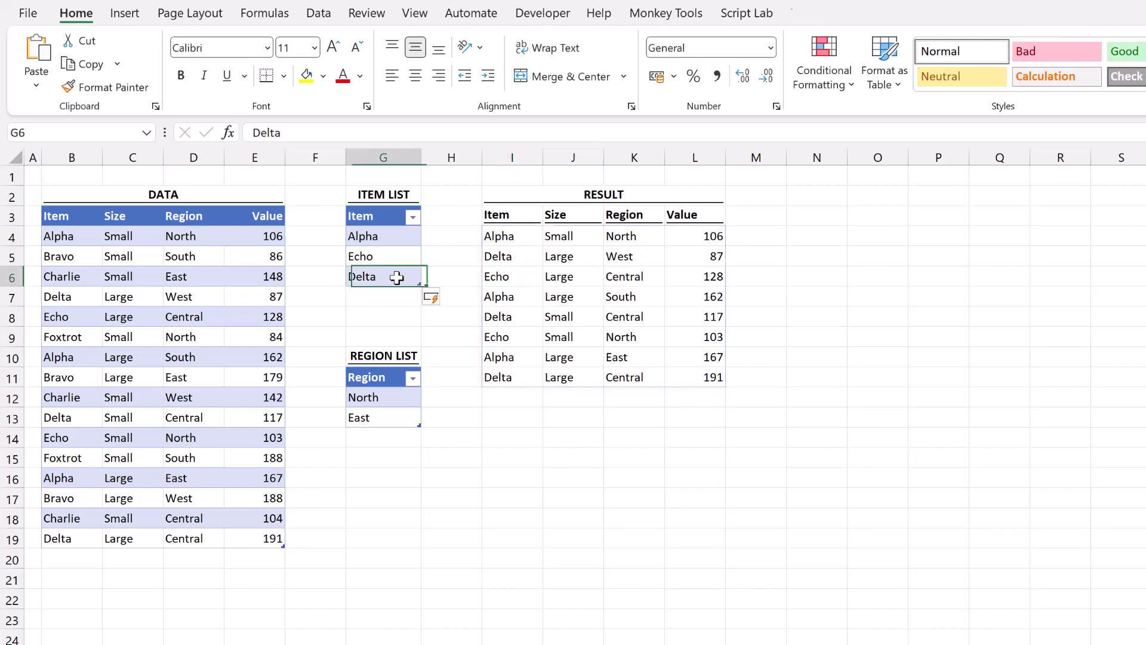
{"action": "key", "text": "Delete"}
{"action": "key", "text": "Return"}
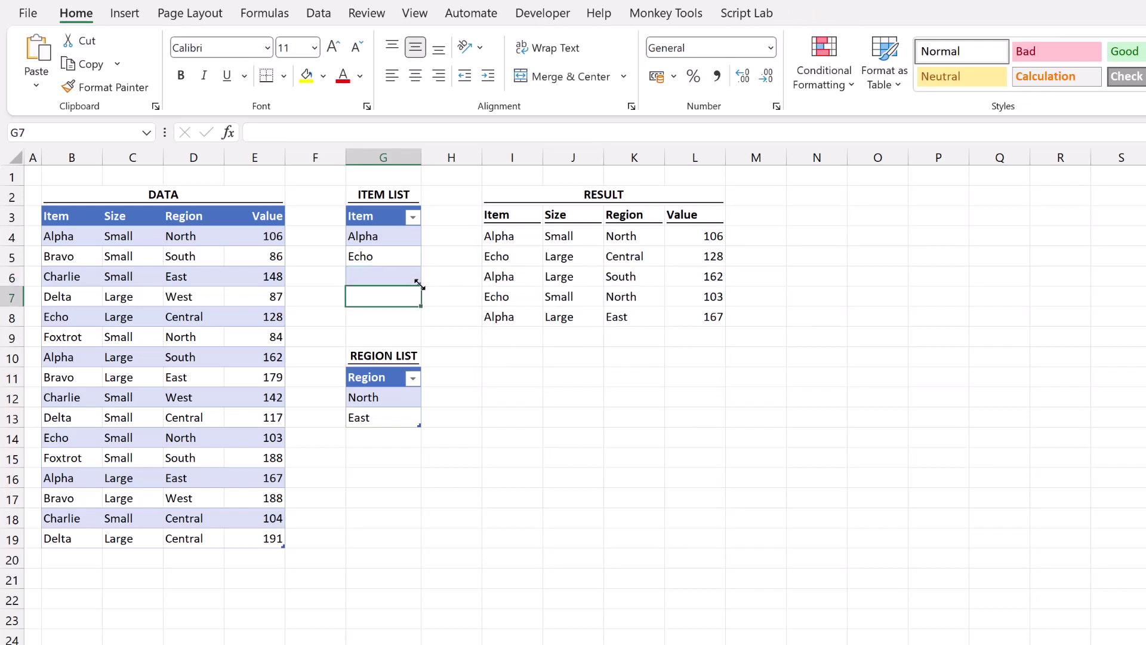
{"action": "left_click_drag", "start_coordinate": [420, 286], "coordinate": [422, 263]}
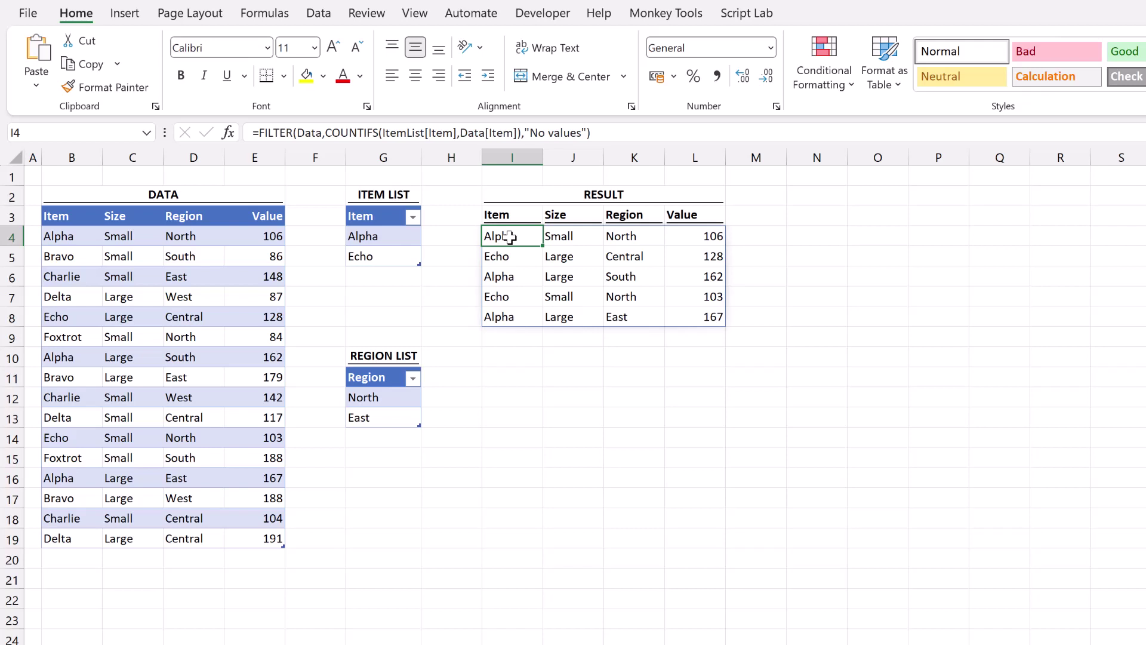
Multiply the Item COUNTIFS by COUNTIFS(RegionList[Region],Data[Region]) in the I4 FILTER formula.
{"action": "left_click", "coordinate": [328, 132]}
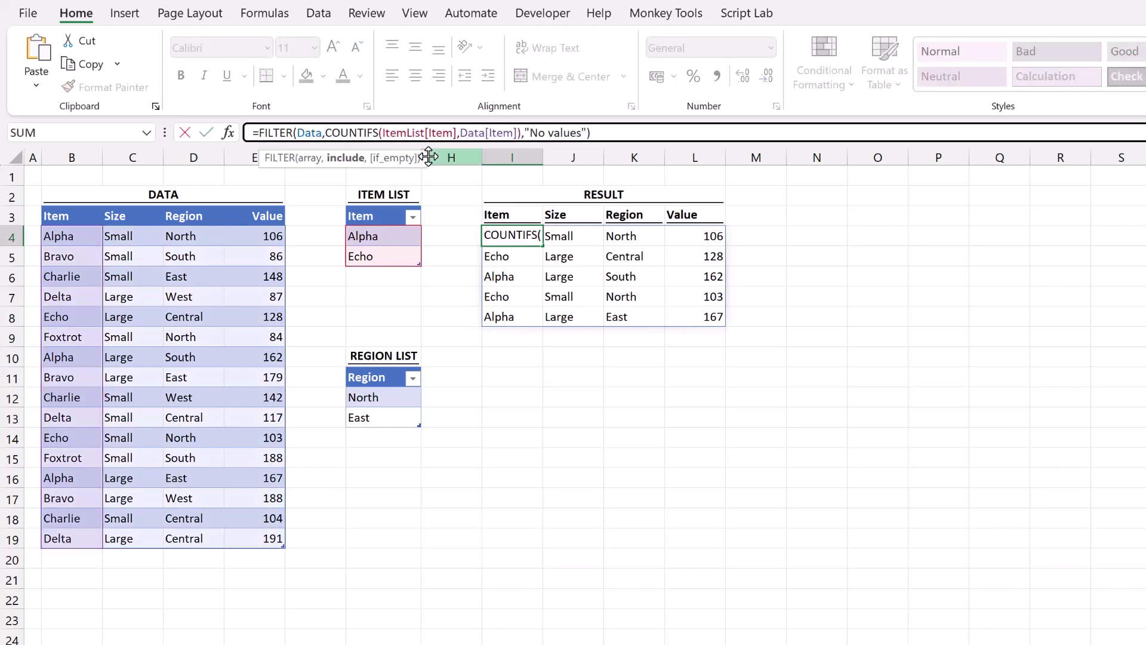
{"action": "type", "text": "("}
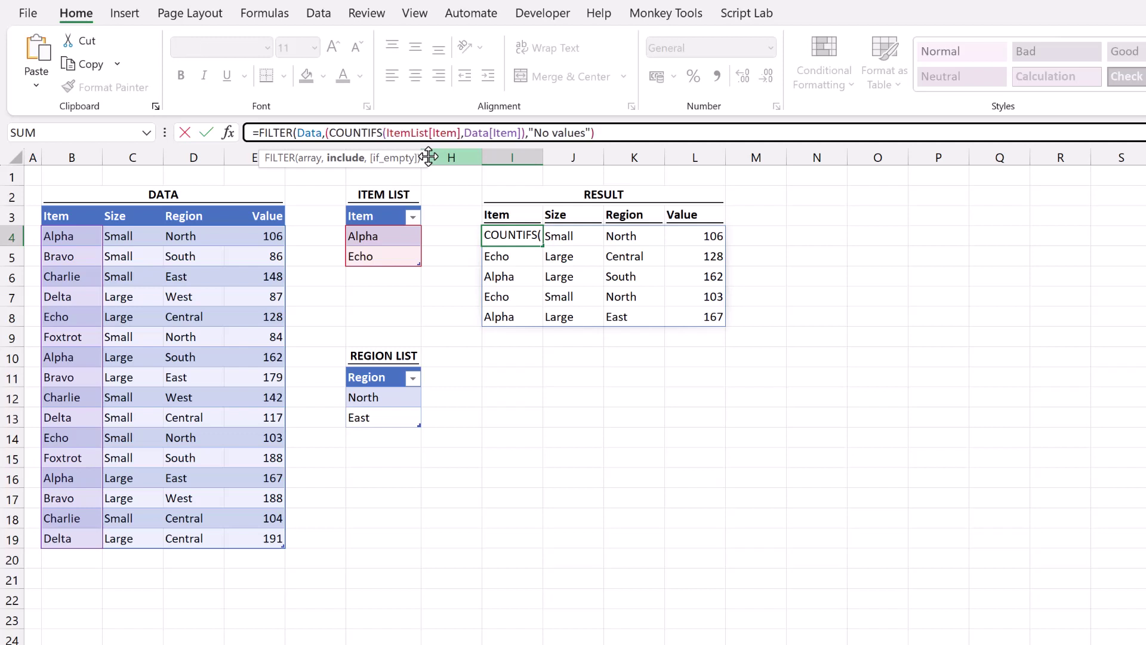
{"action": "left_click", "coordinate": [526, 132]}
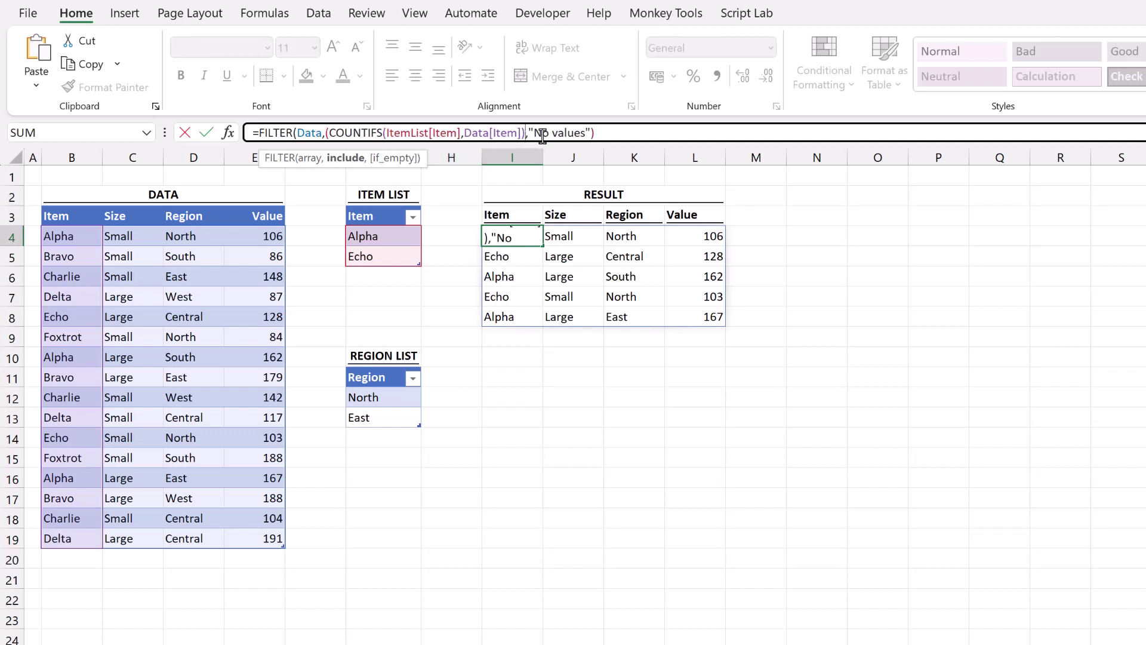
{"action": "type", "text": ")"}
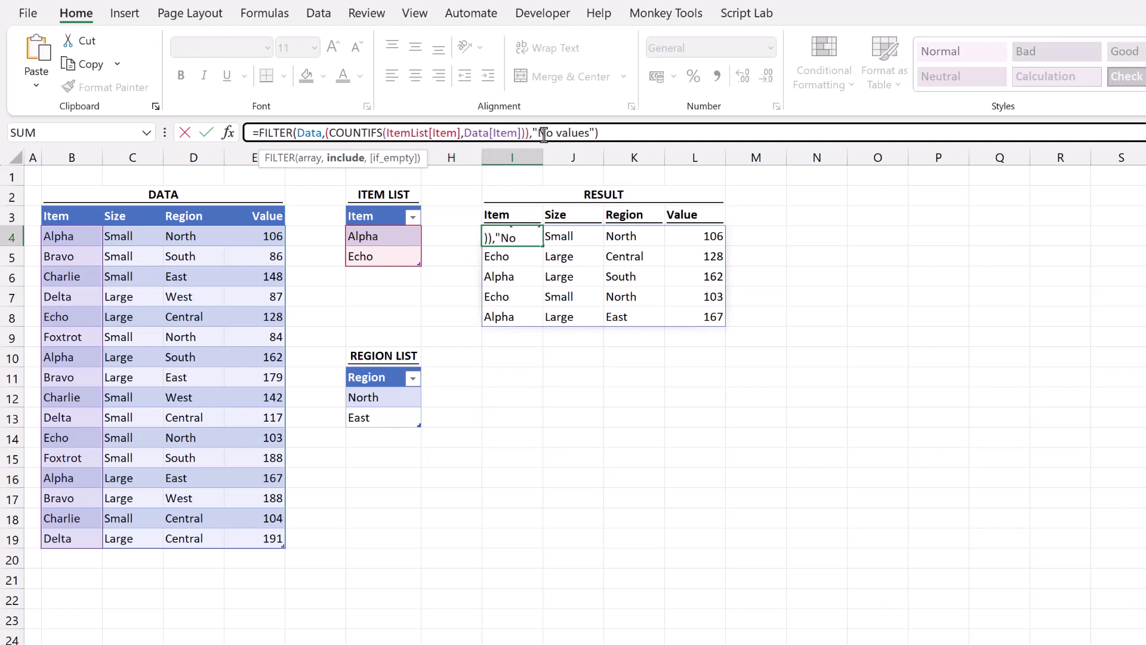
{"action": "type", "text": "*"}
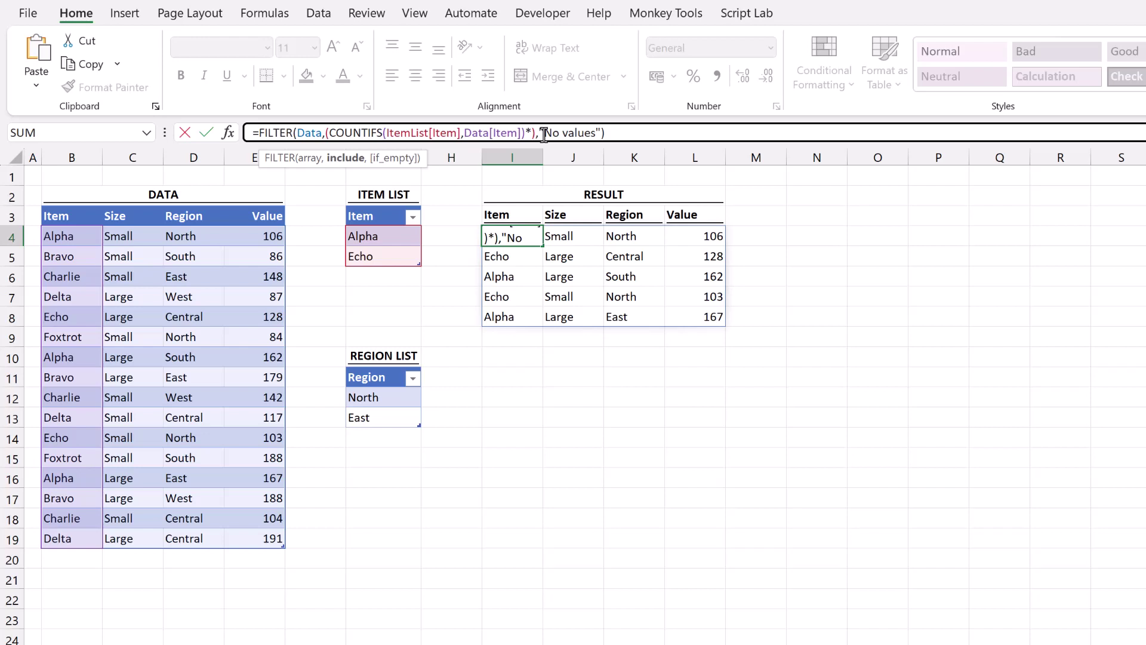
{"action": "type", "text": "COUNTIFS("}
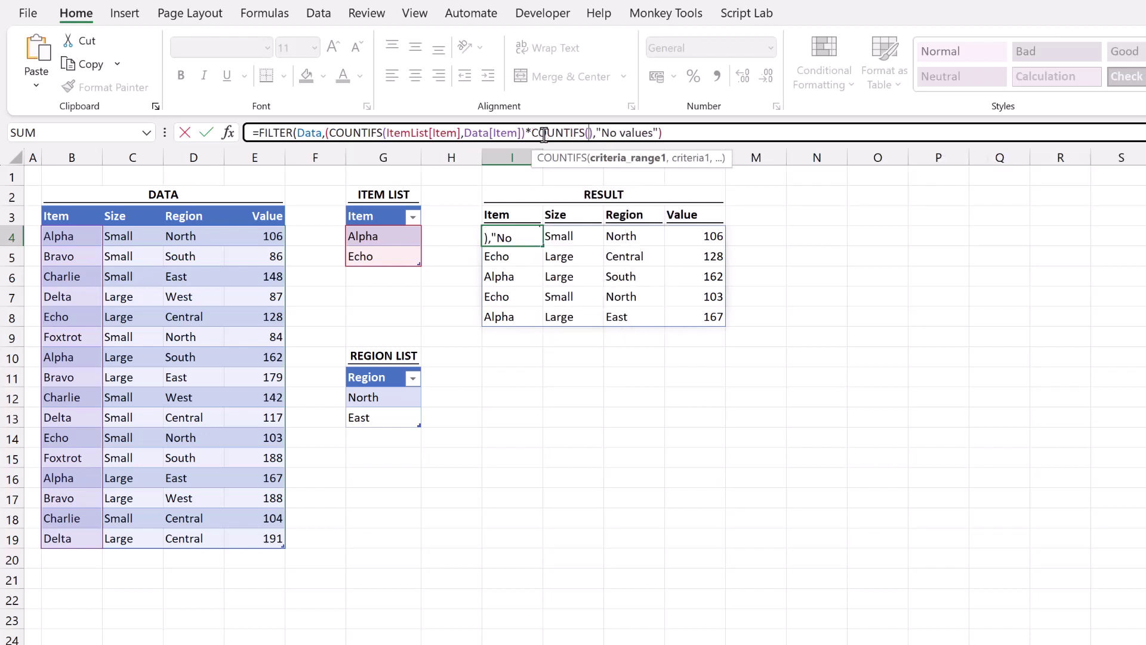
{"action": "left_click", "coordinate": [387, 367]}
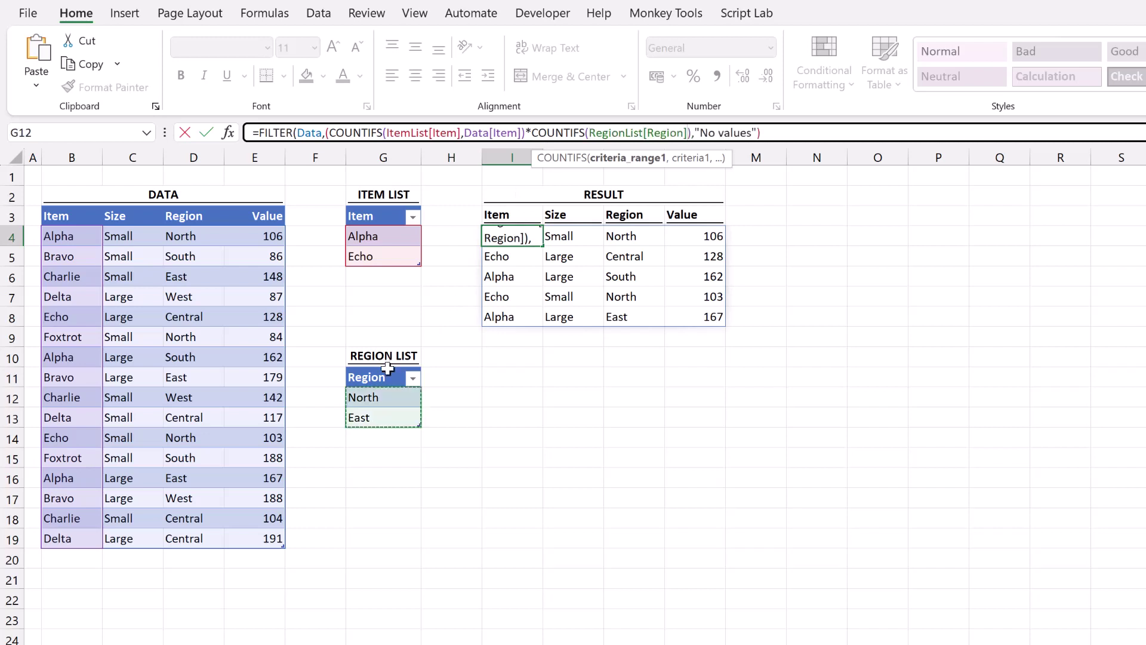
{"action": "type", "text": ","}
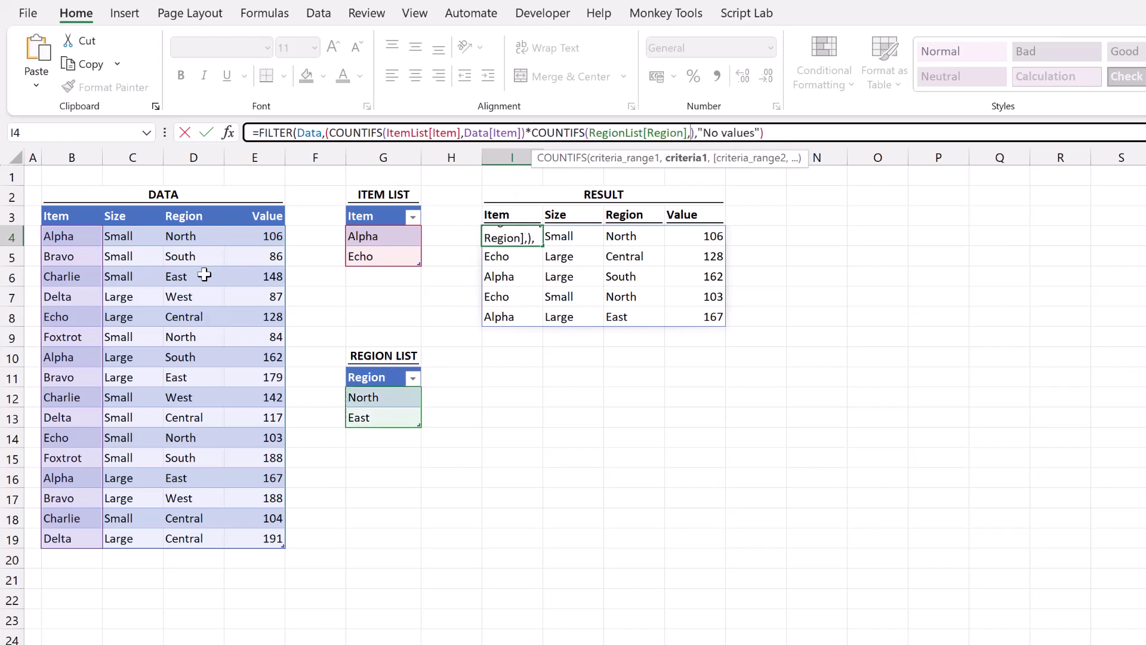
{"action": "left_click", "coordinate": [209, 205]}
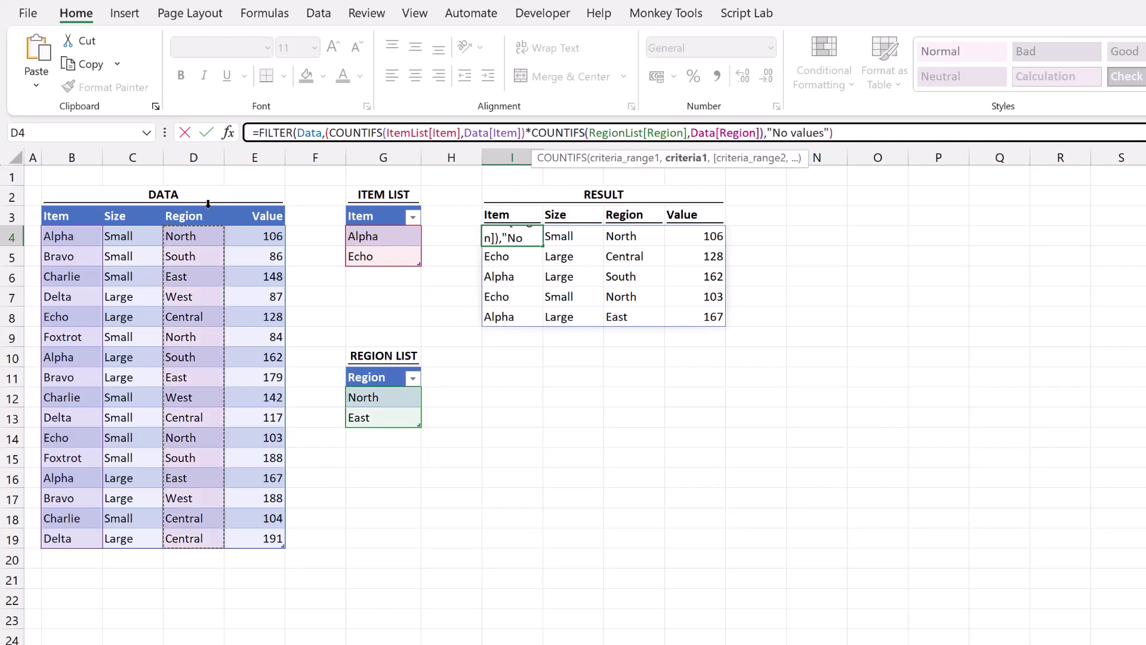
{"action": "type", "text": ")"}
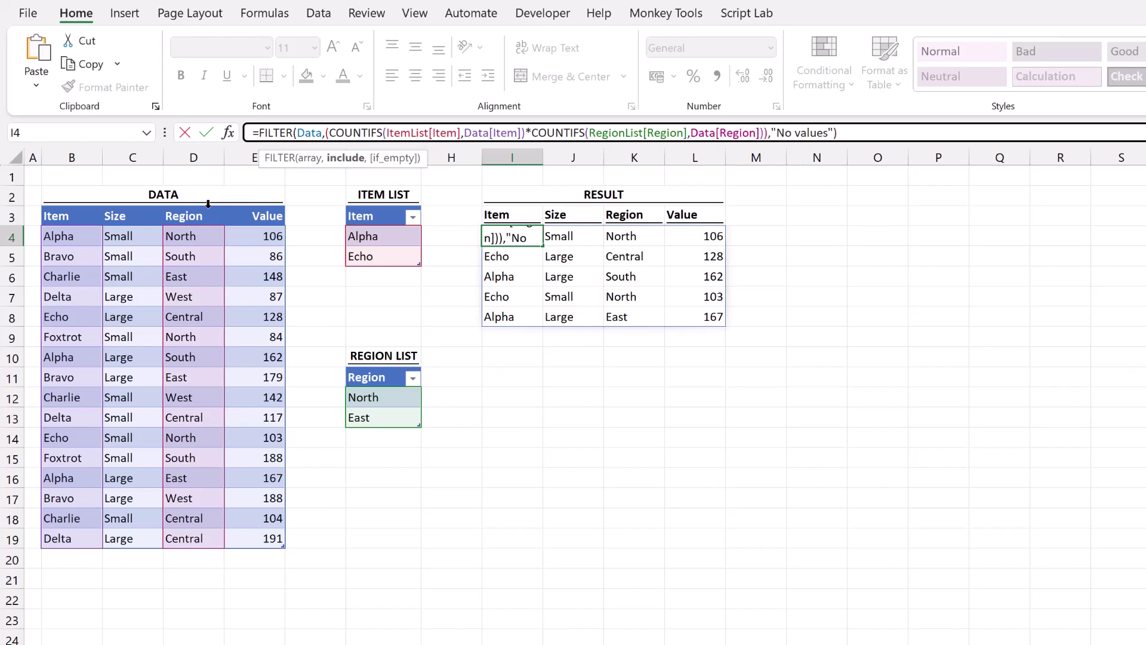
{"action": "key", "text": "Return"}
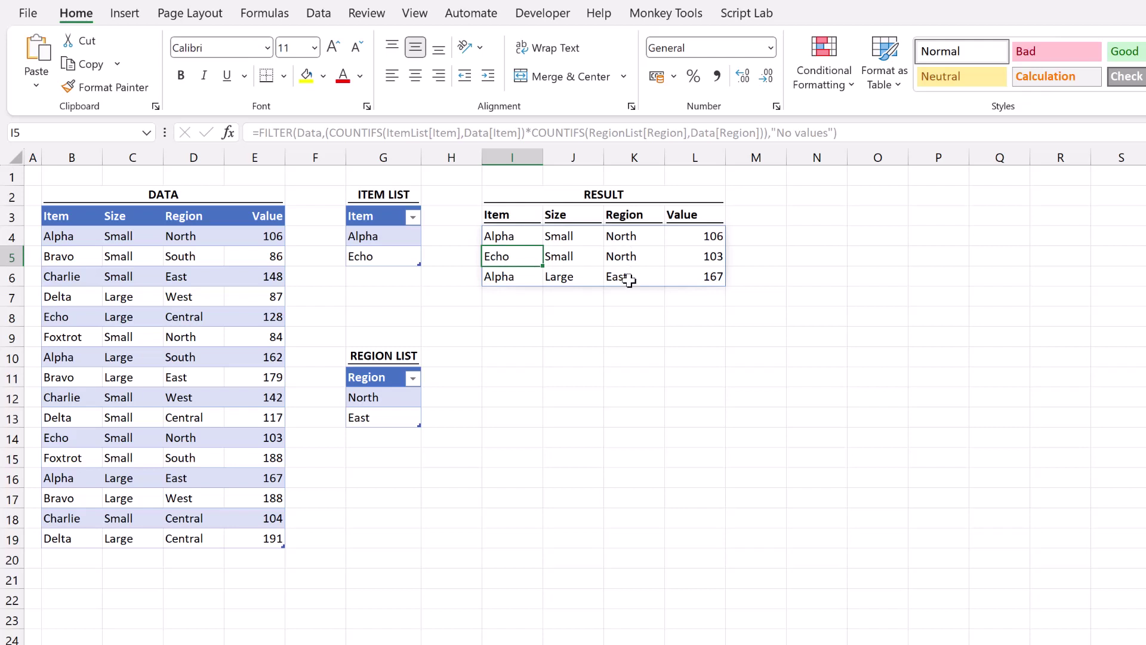
Type Central in G14 below North and East in the Region List.
{"action": "left_click_drag", "start_coordinate": [405, 236], "coordinate": [404, 257]}
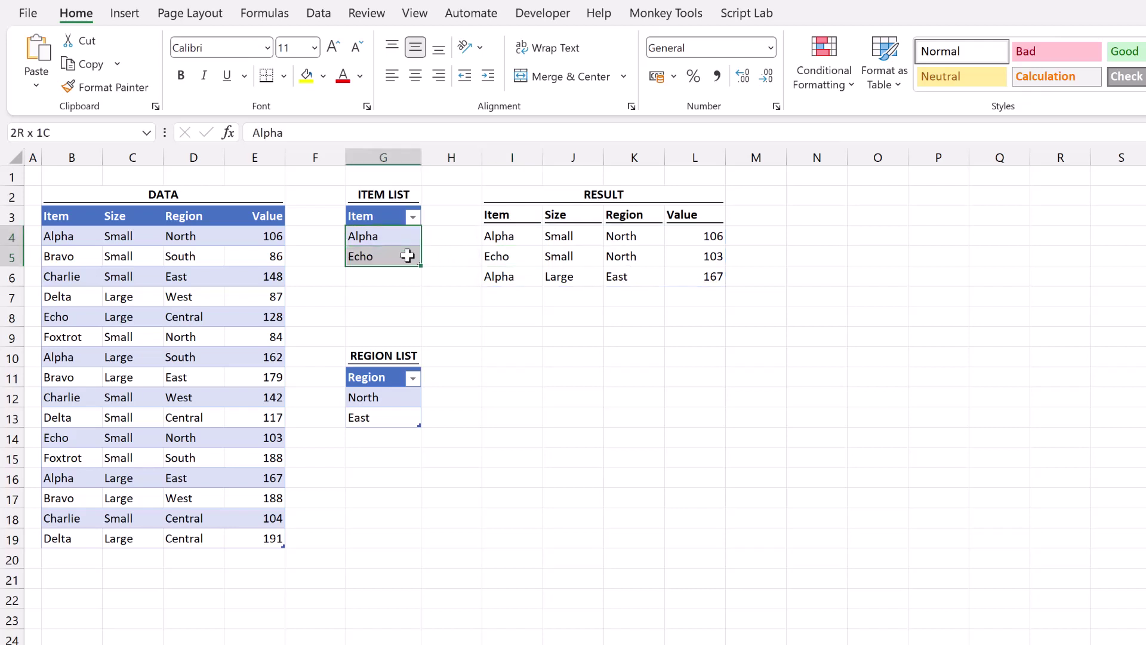
{"action": "left_click_drag", "start_coordinate": [382, 397], "coordinate": [379, 418]}
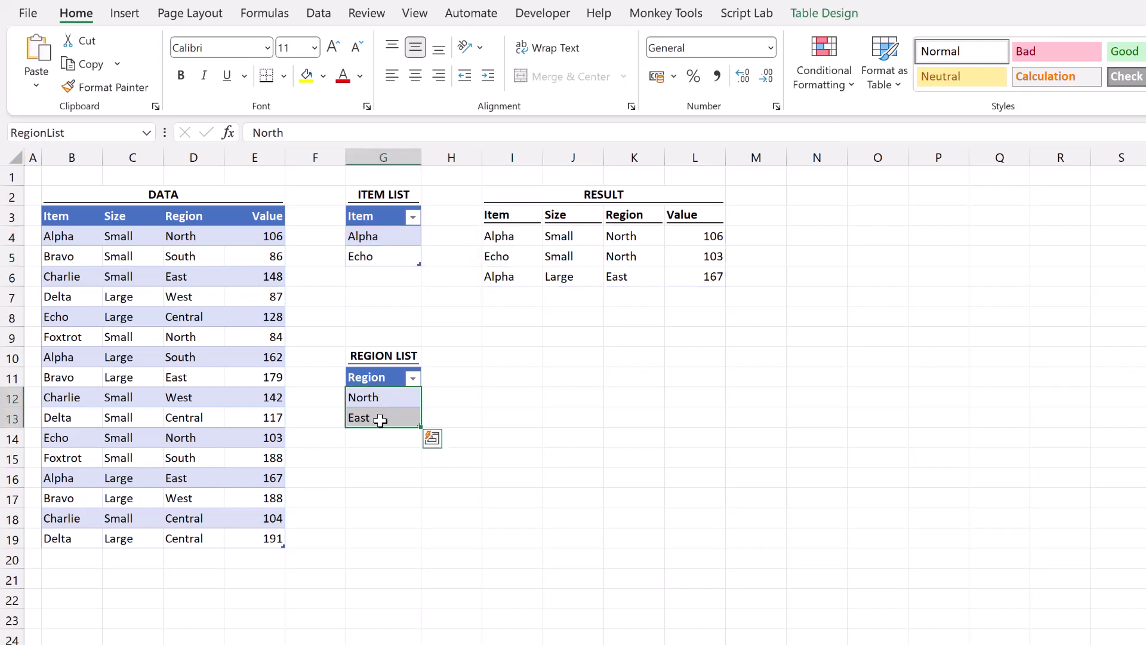
{"action": "left_click", "coordinate": [379, 434]}
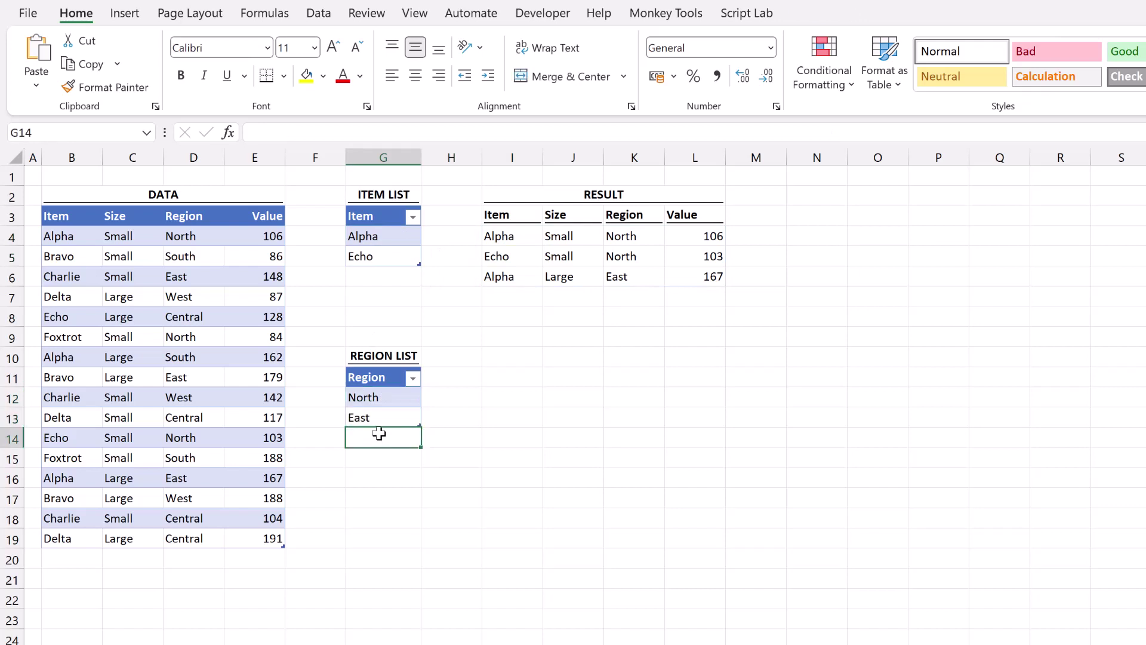
{"action": "type", "text": "Central"}
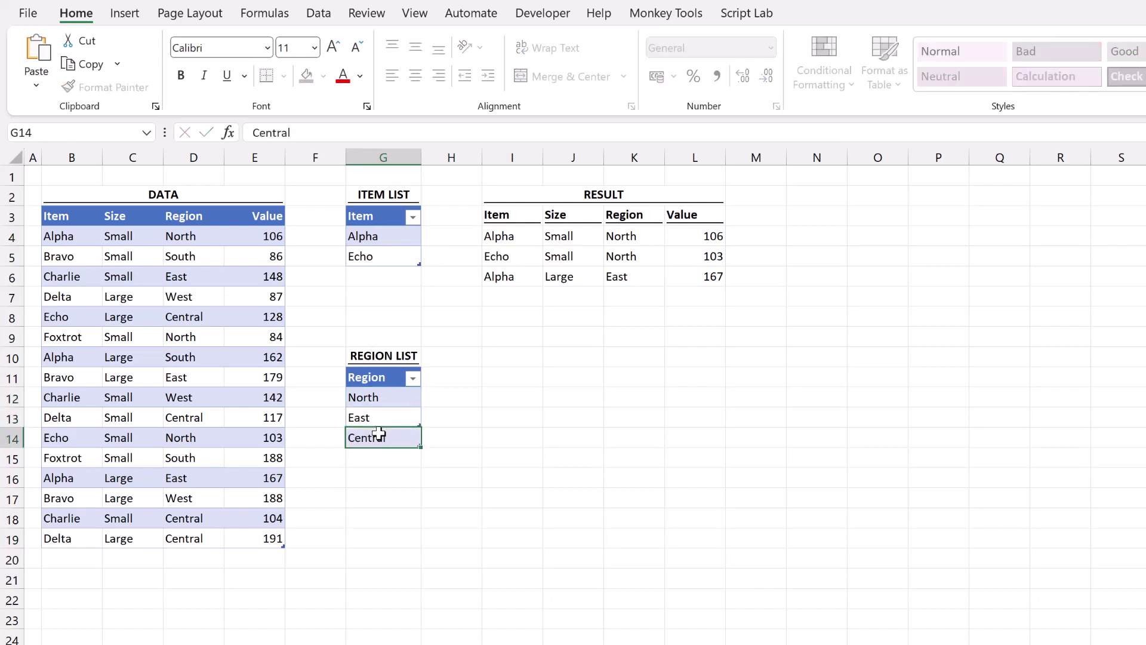
{"action": "key", "text": "Return"}
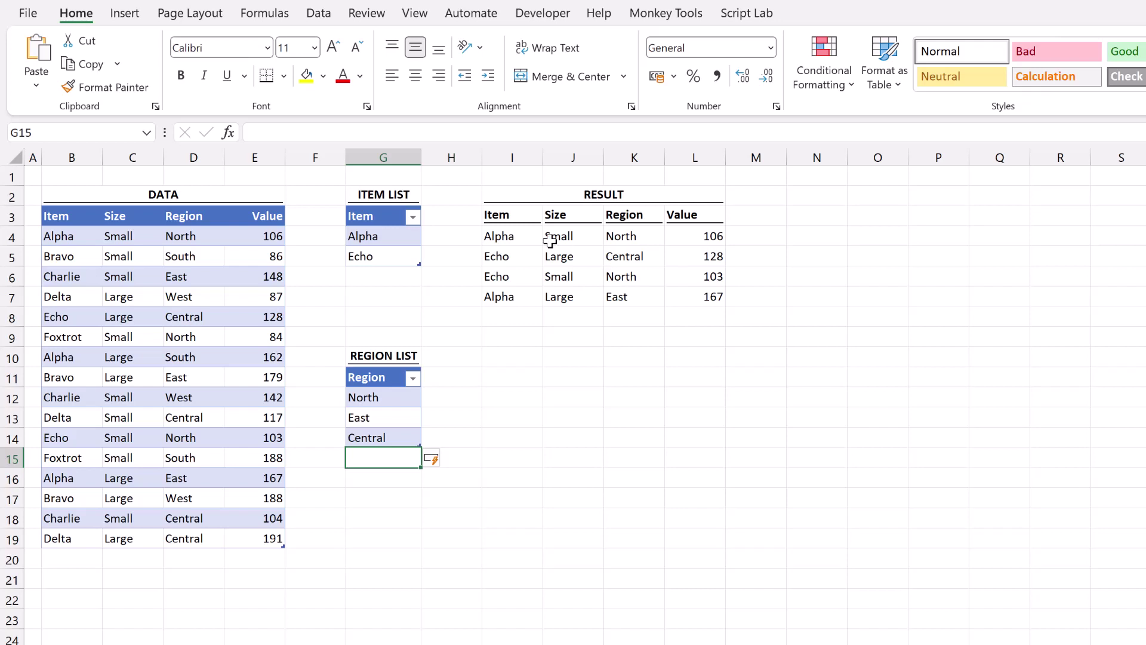
Replace the * between the two COUNTIFS in I4 with + for OR matching.
{"action": "left_click", "coordinate": [517, 231]}
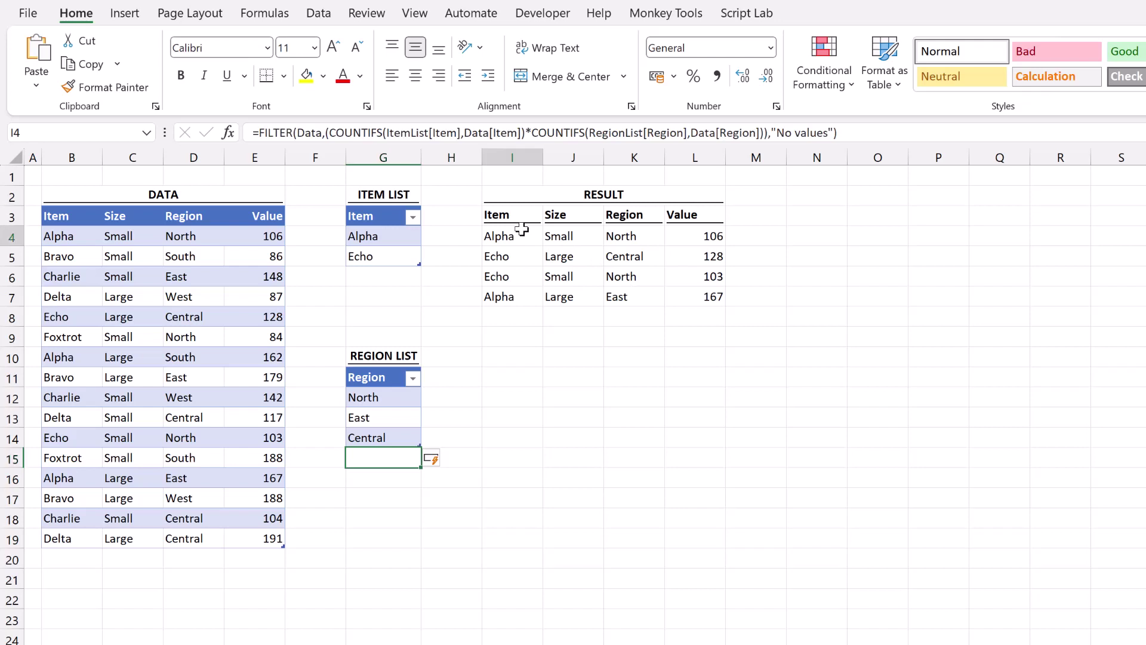
{"action": "left_click", "coordinate": [529, 134]}
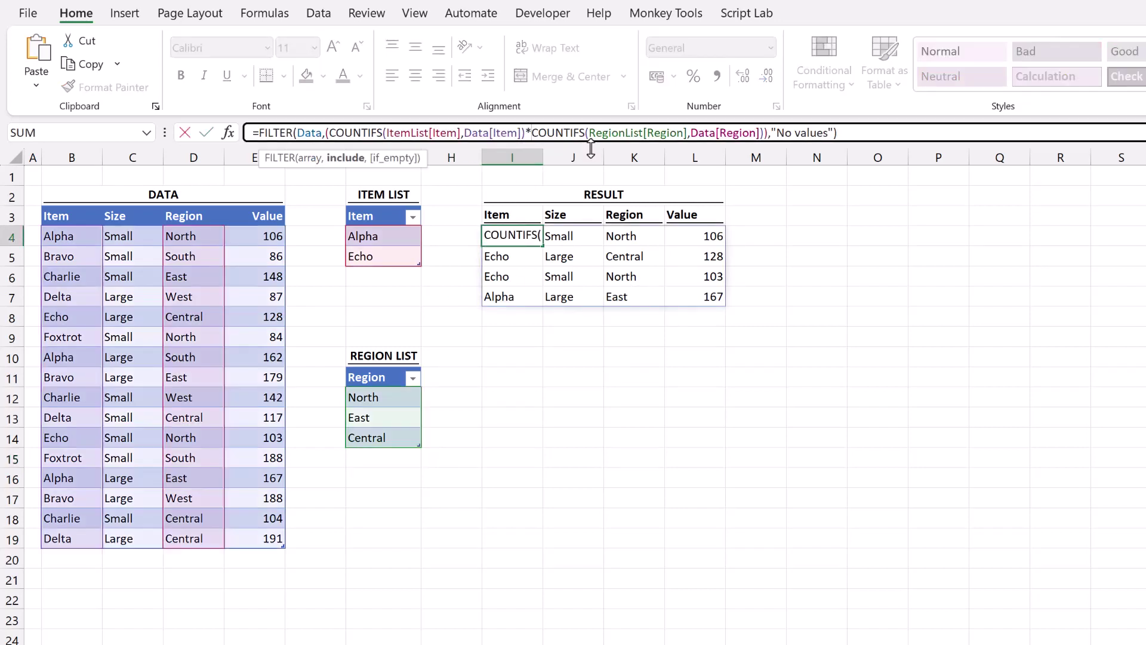
{"action": "key", "text": "BackSpace"}
{"action": "type", "text": "+"}
{"action": "key", "text": "Return"}
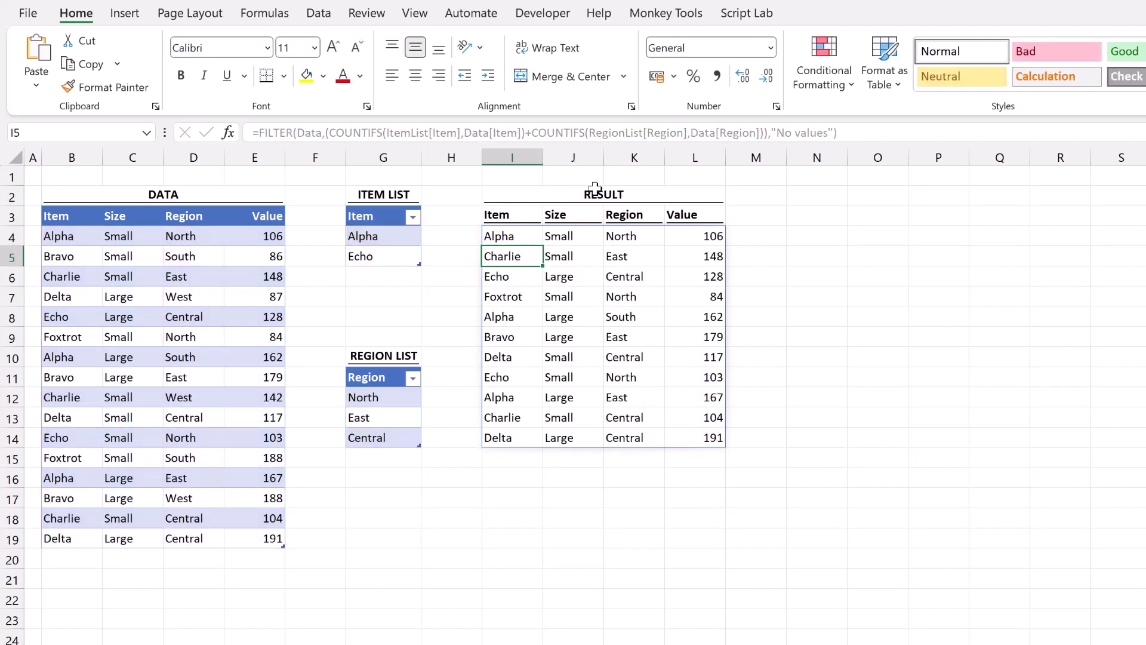
{"action": "left_click_drag", "start_coordinate": [414, 236], "coordinate": [414, 257]}
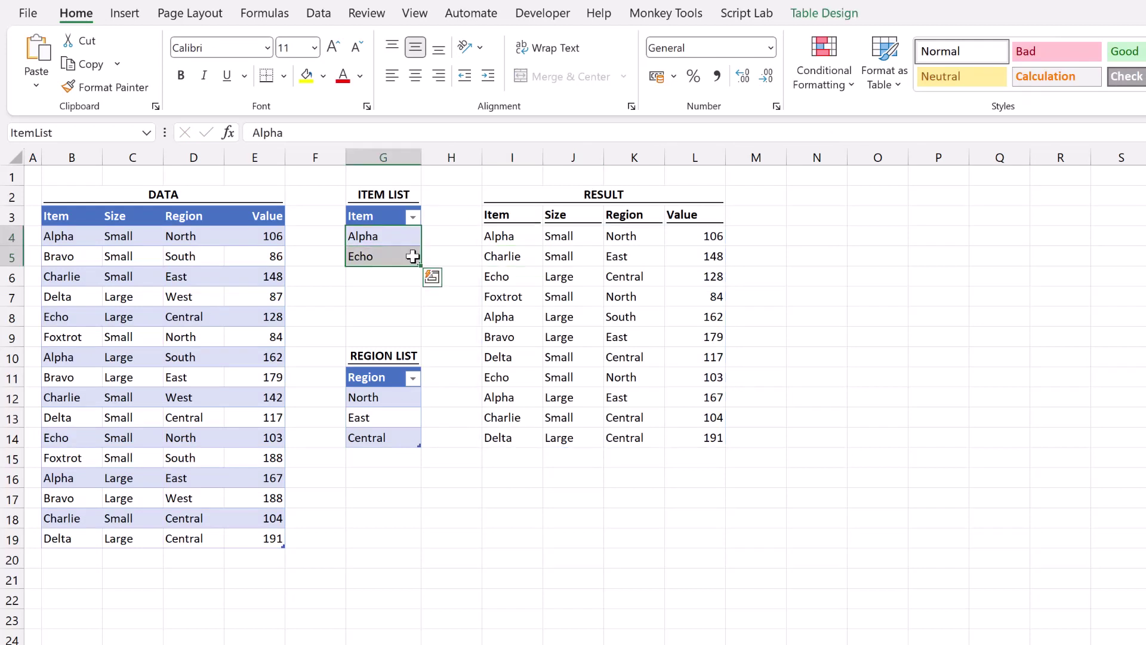
{"action": "left_click_drag", "start_coordinate": [399, 397], "coordinate": [395, 438]}
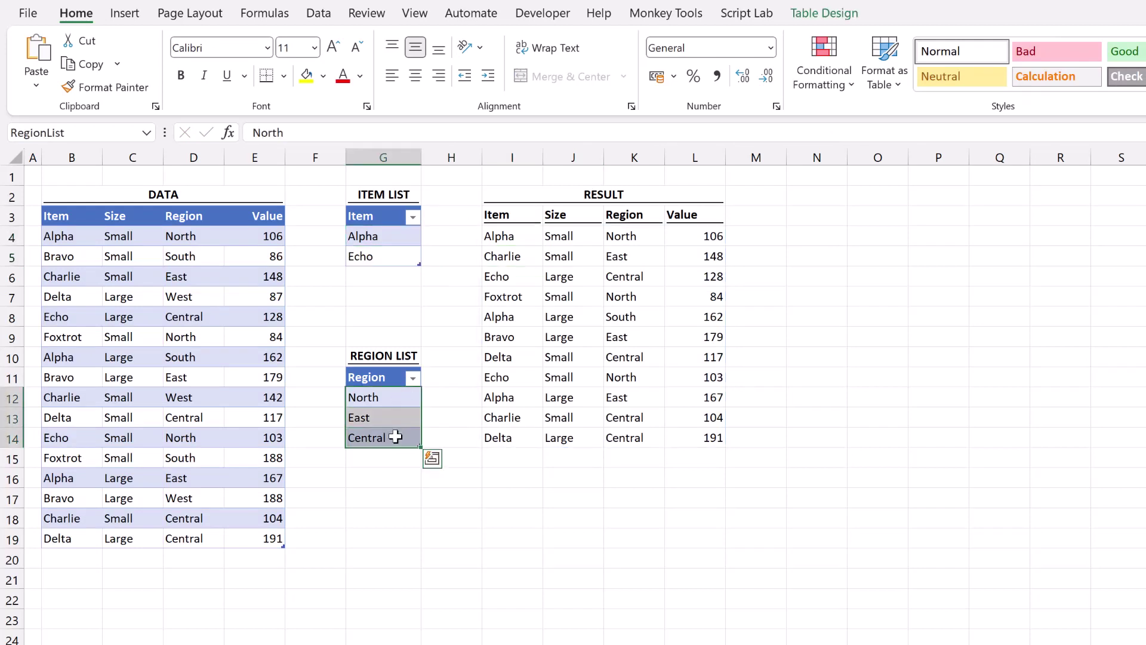